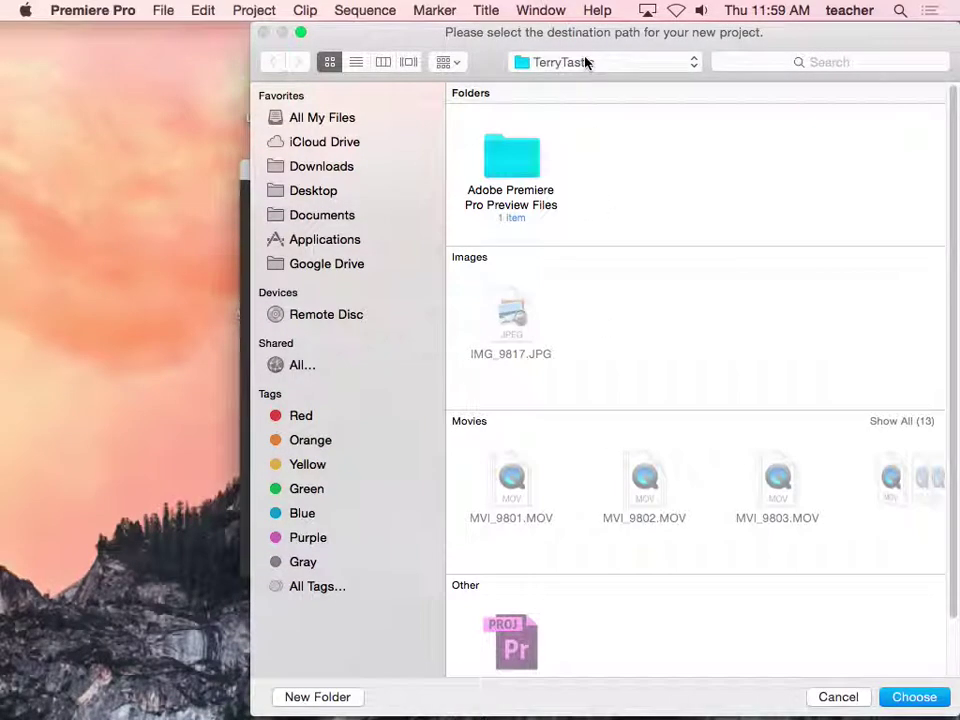
Step: Browse to the Desktop and choose the remapp footage folder as the new project's location
click(312, 193)
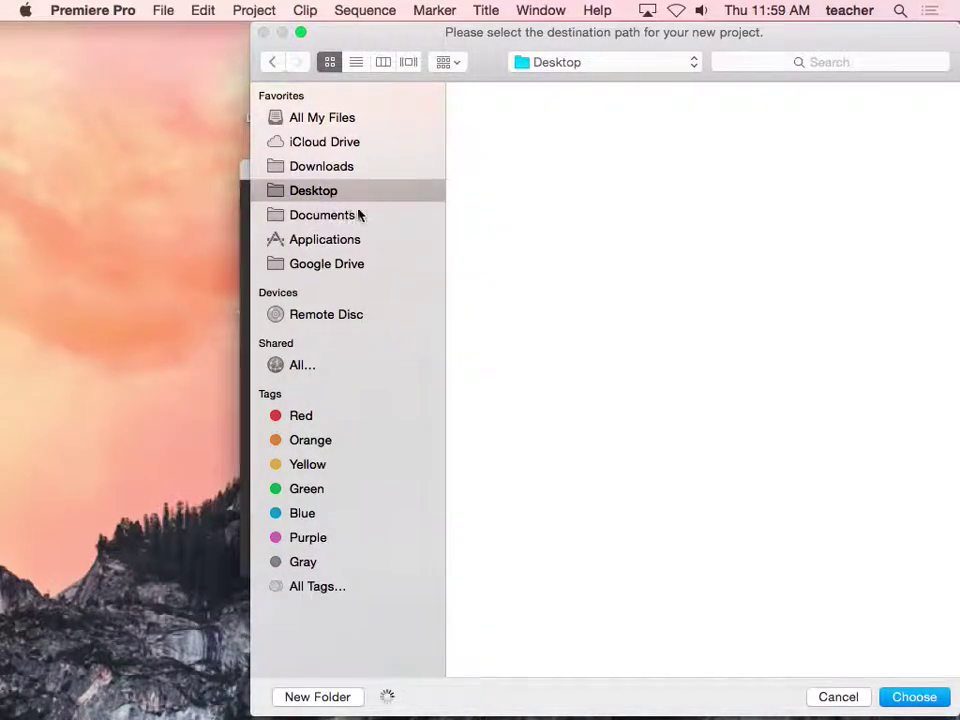
scroll(567, 606, right, 5)
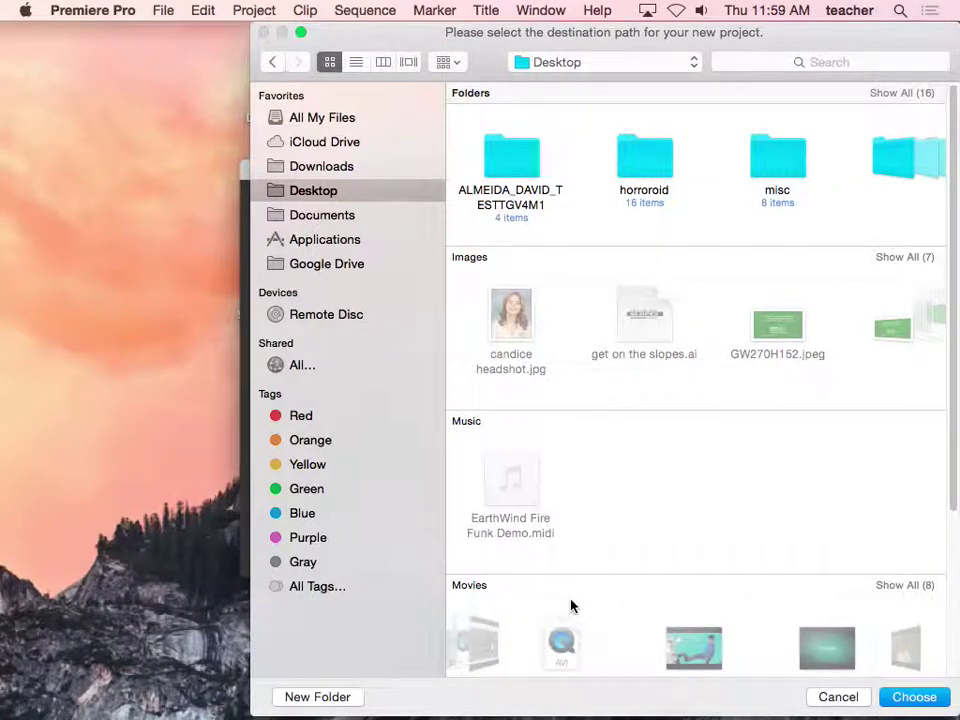
scroll(784, 205, right, 5)
scroll(784, 207, right, 3)
scroll(765, 199, left, 2)
click(660, 168)
double_click(660, 168)
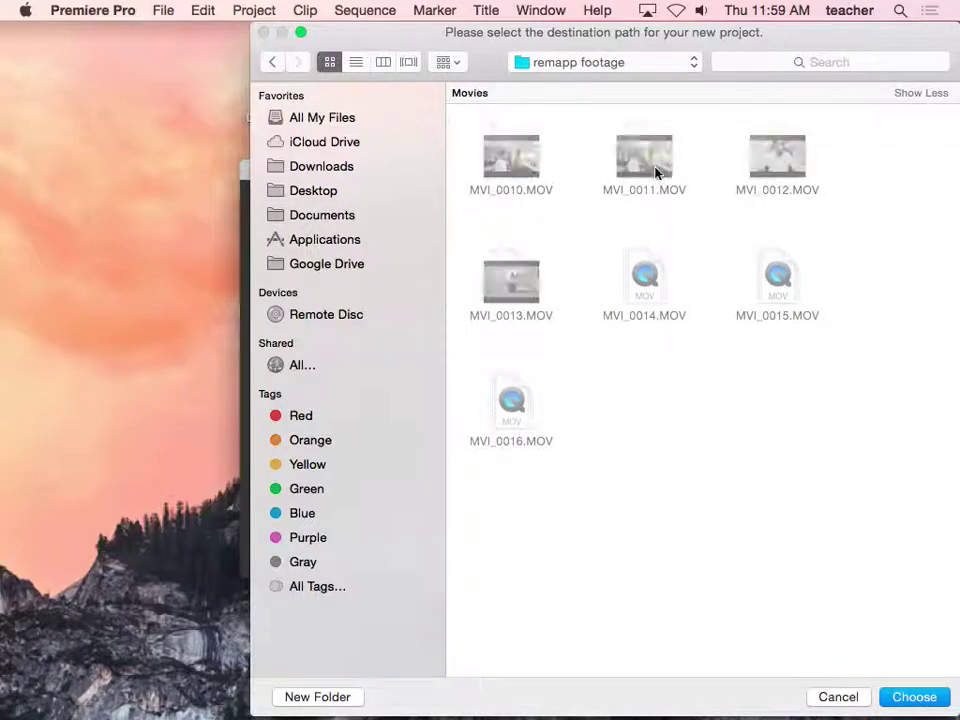
click(914, 697)
Step: Name the project with the creator's name plus '_time_rem', copy the name, and create the project
click(368, 553)
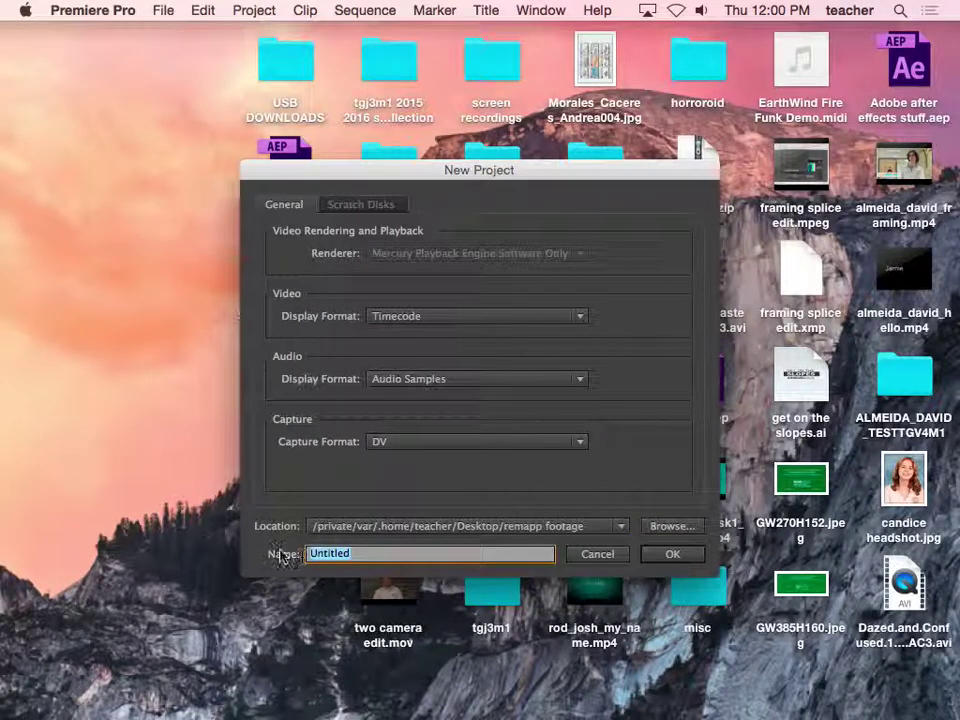
text(almeida )
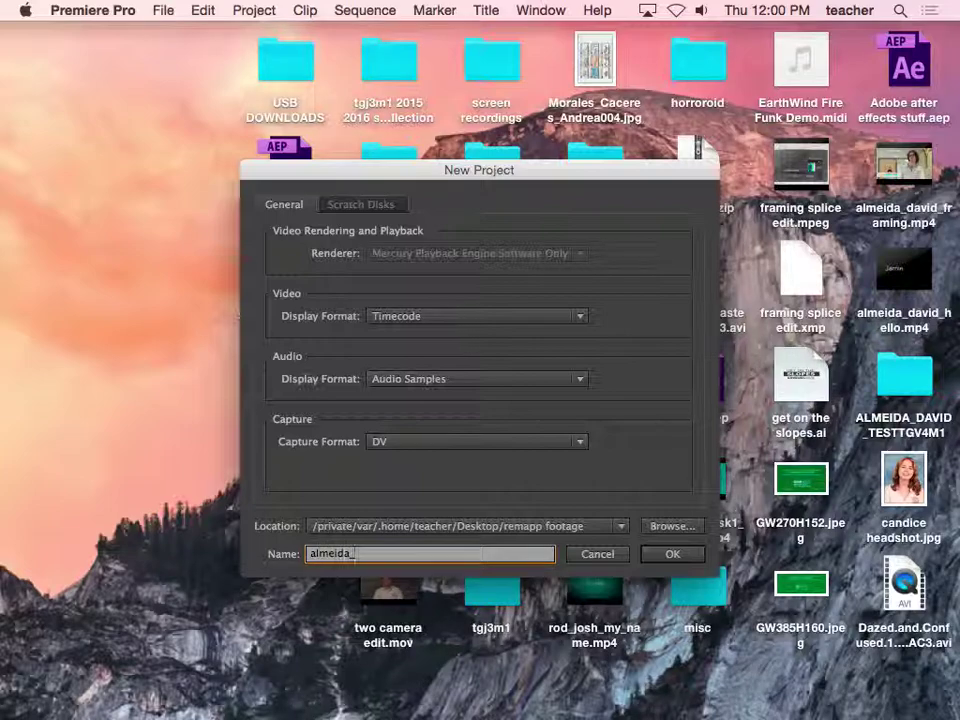
text(david_time_remap)
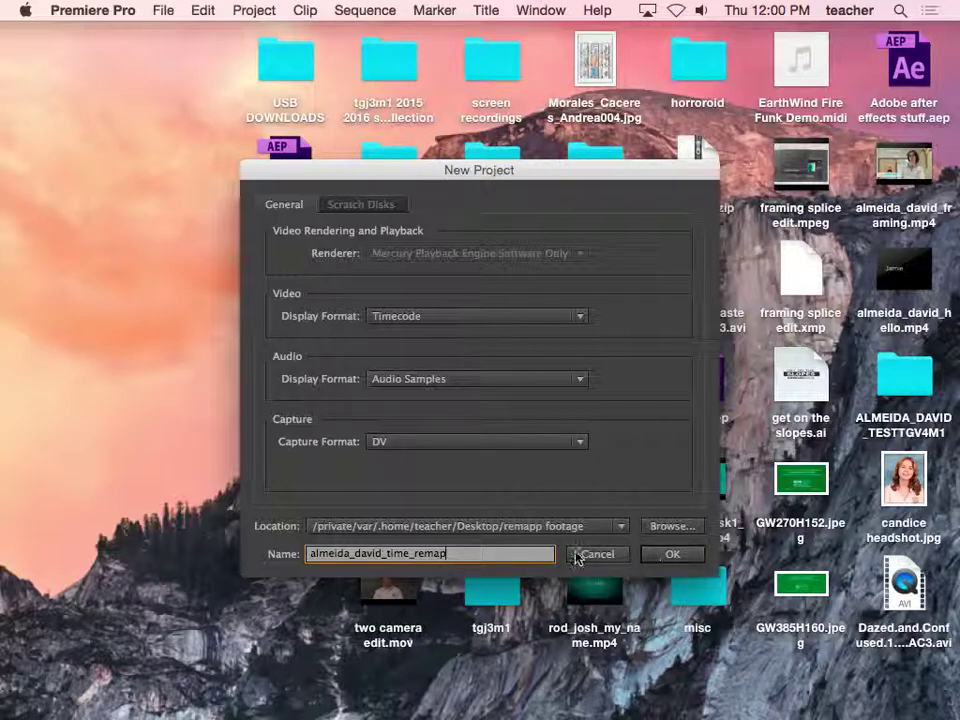
key(super+a)
key(super+c)
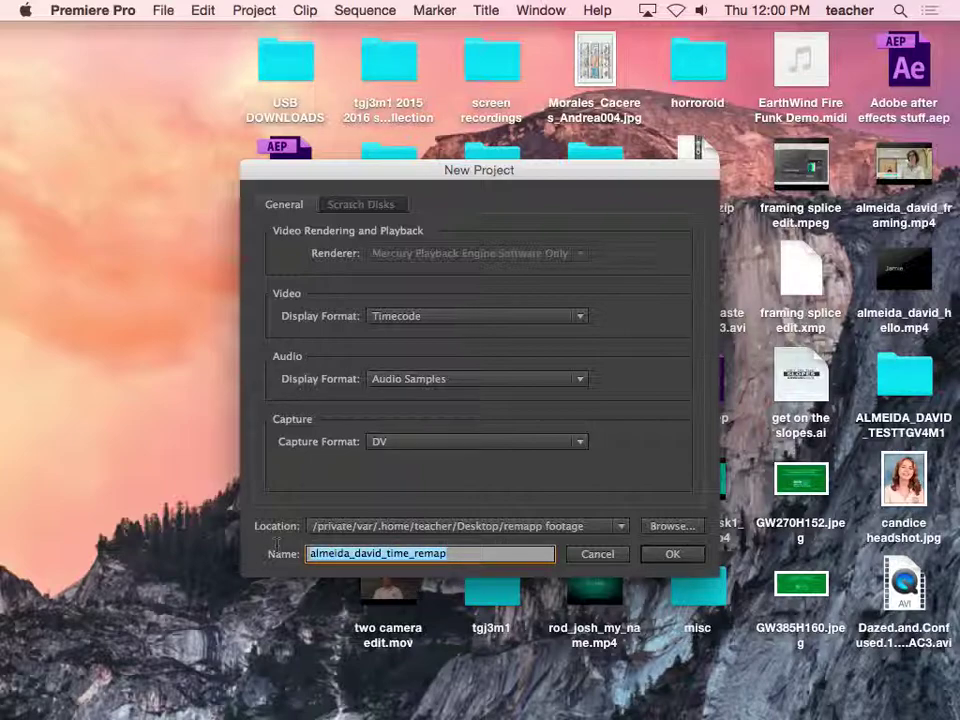
click(658, 556)
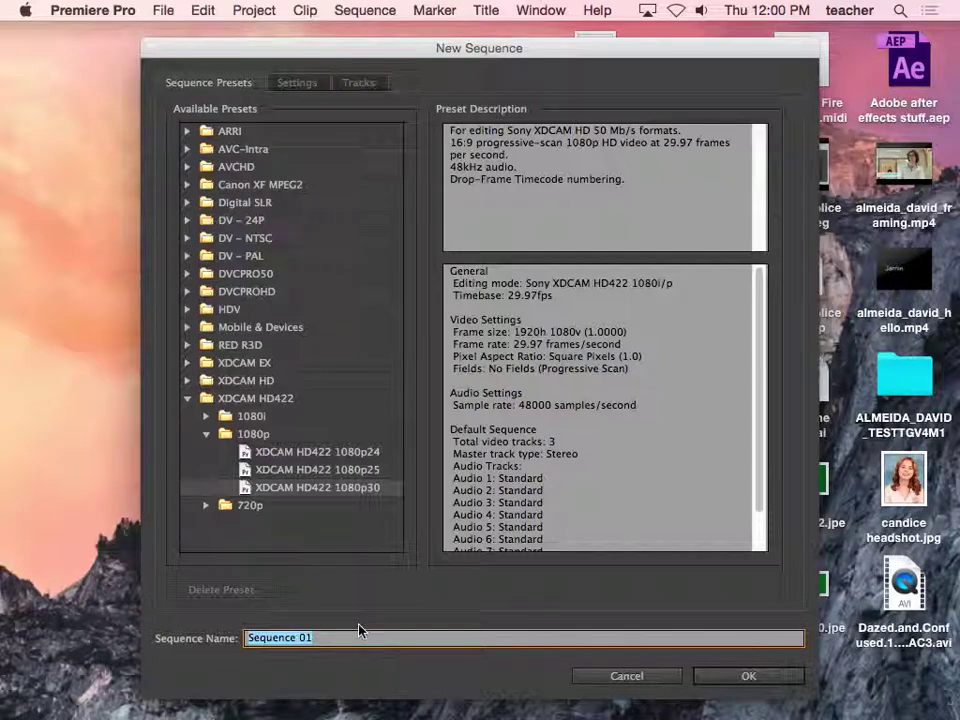
Step: Name the sequence after the project plus '1', review its settings and tracks, and create it as XDCAM HD422 1080p30
key(super+v)
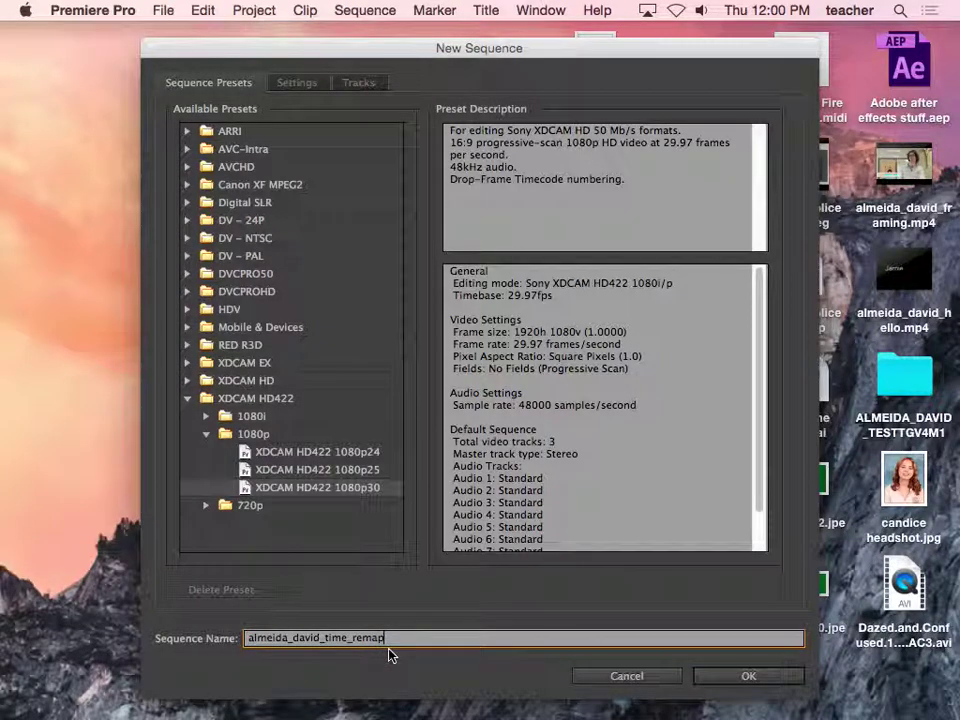
text(1)
click(317, 88)
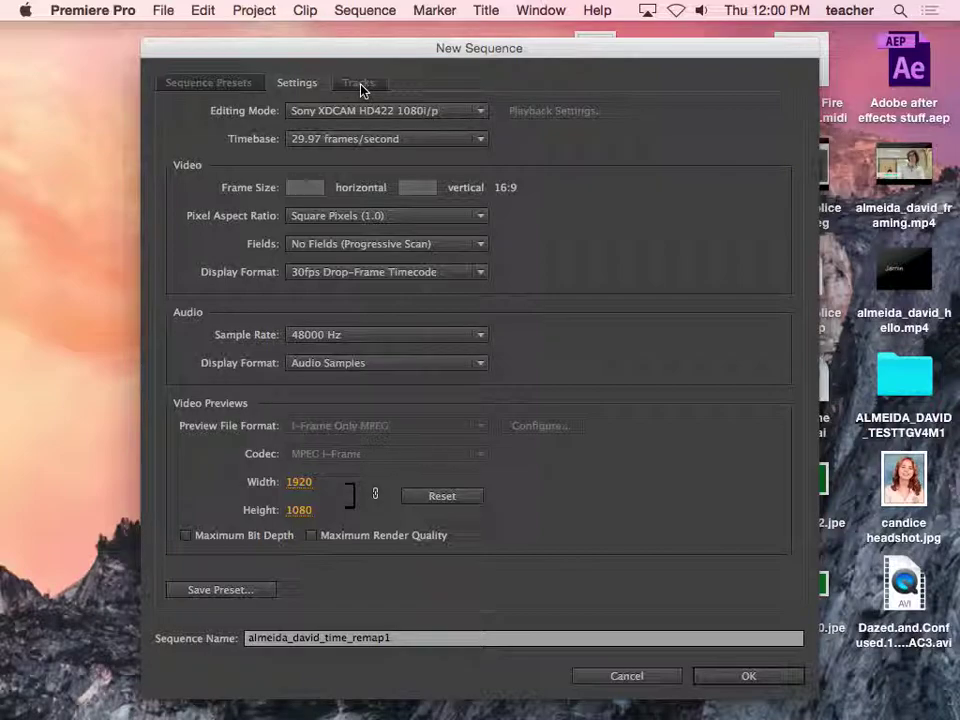
click(358, 84)
click(300, 84)
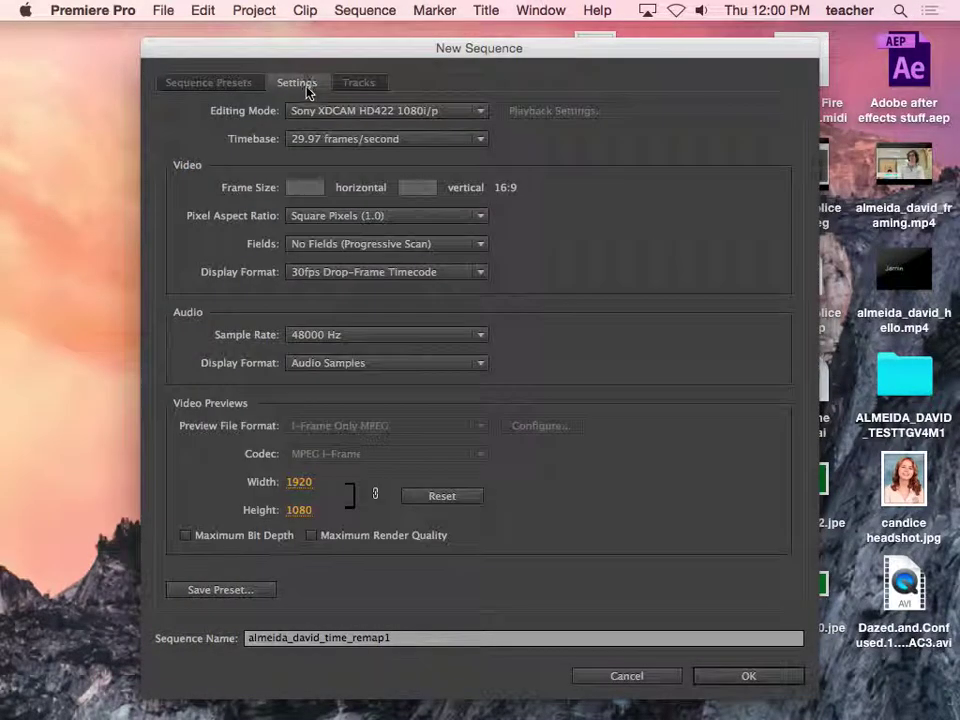
click(322, 112)
click(318, 112)
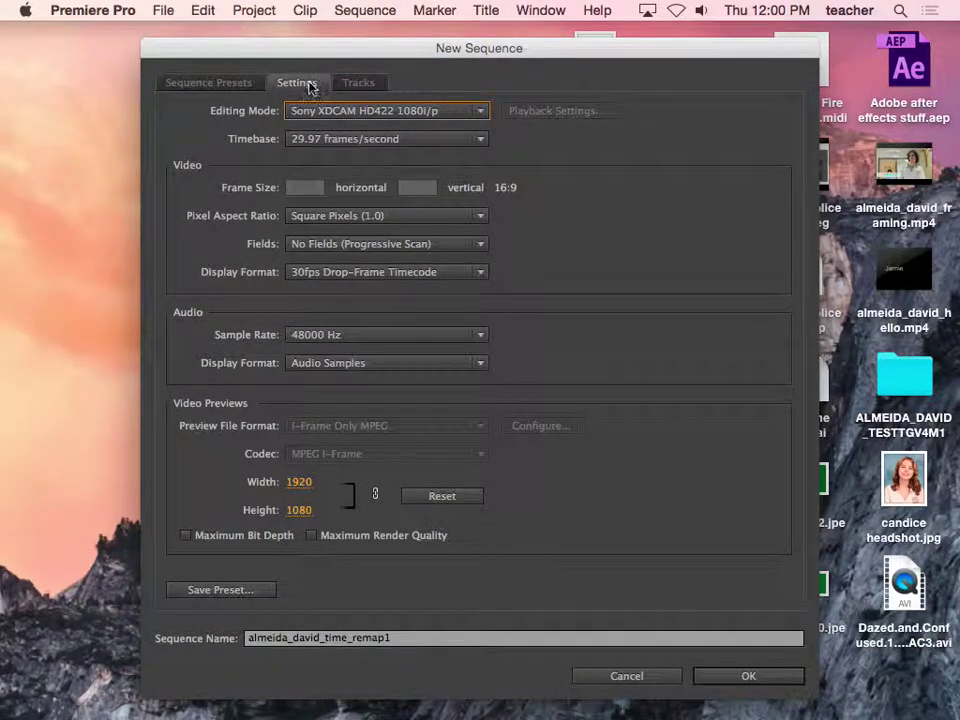
click(377, 85)
click(217, 86)
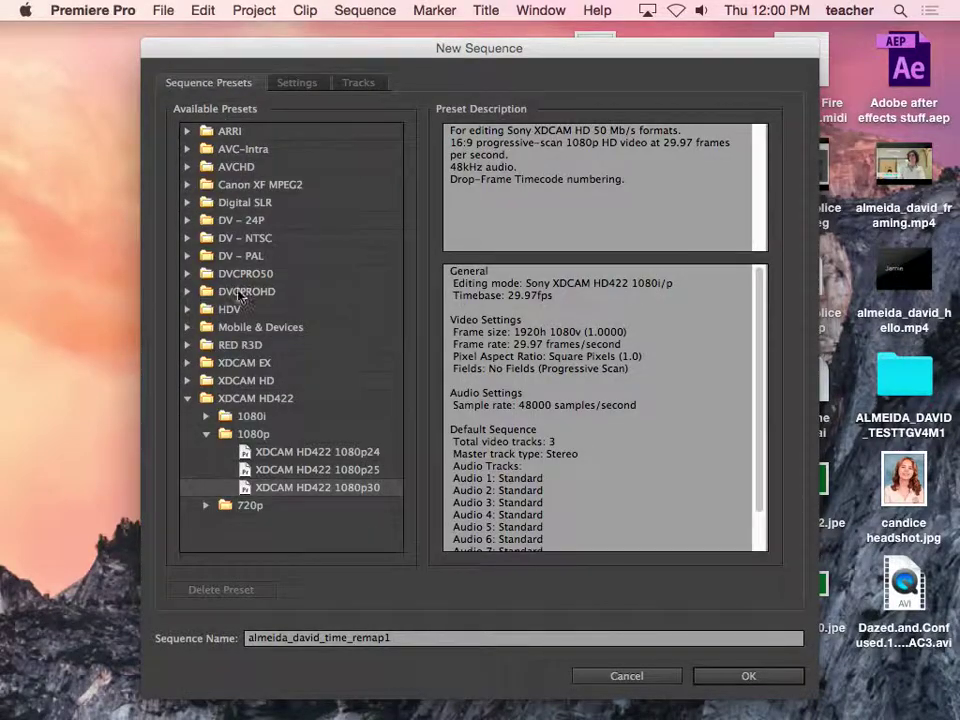
click(723, 678)
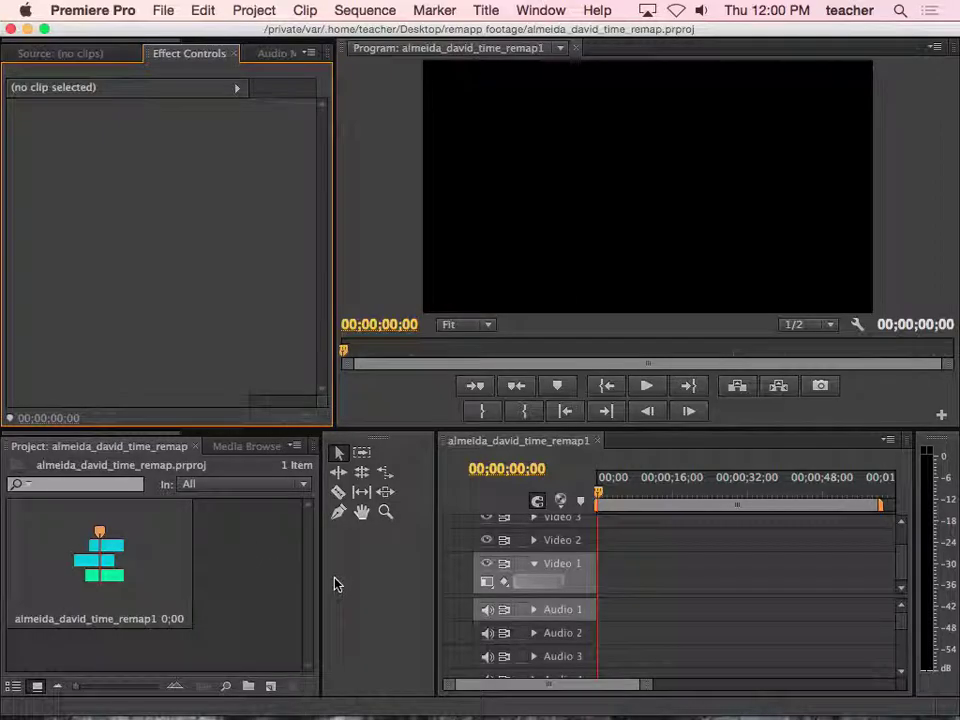
Step: Import the seven MOV clips MVI_0010 to MVI_0016 from the remapp footage folder
double_click(261, 567)
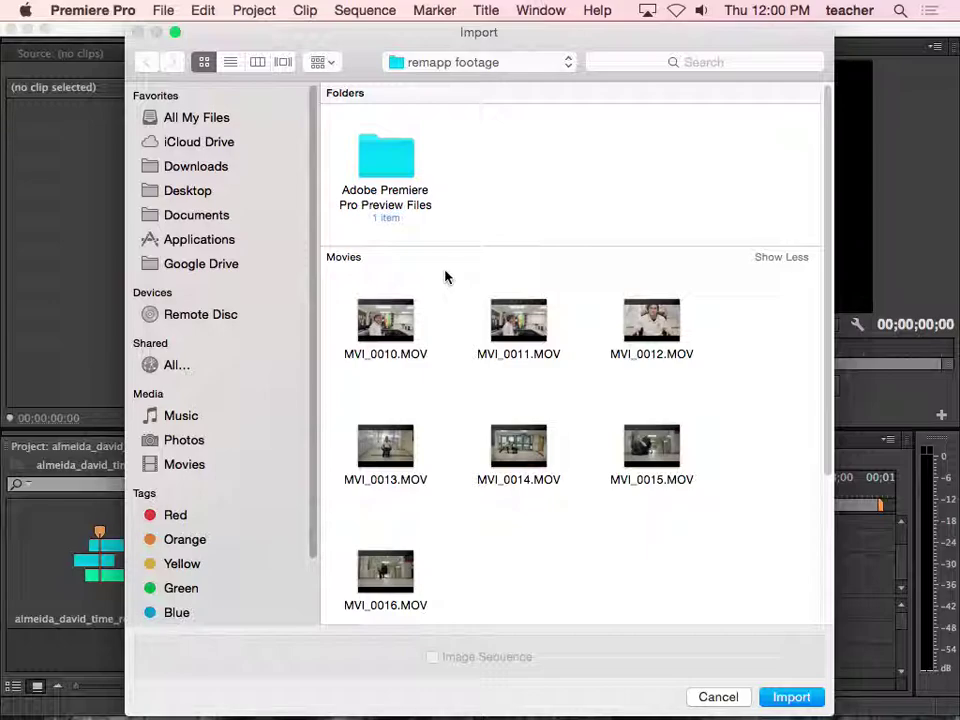
drag(735, 328, 366, 575)
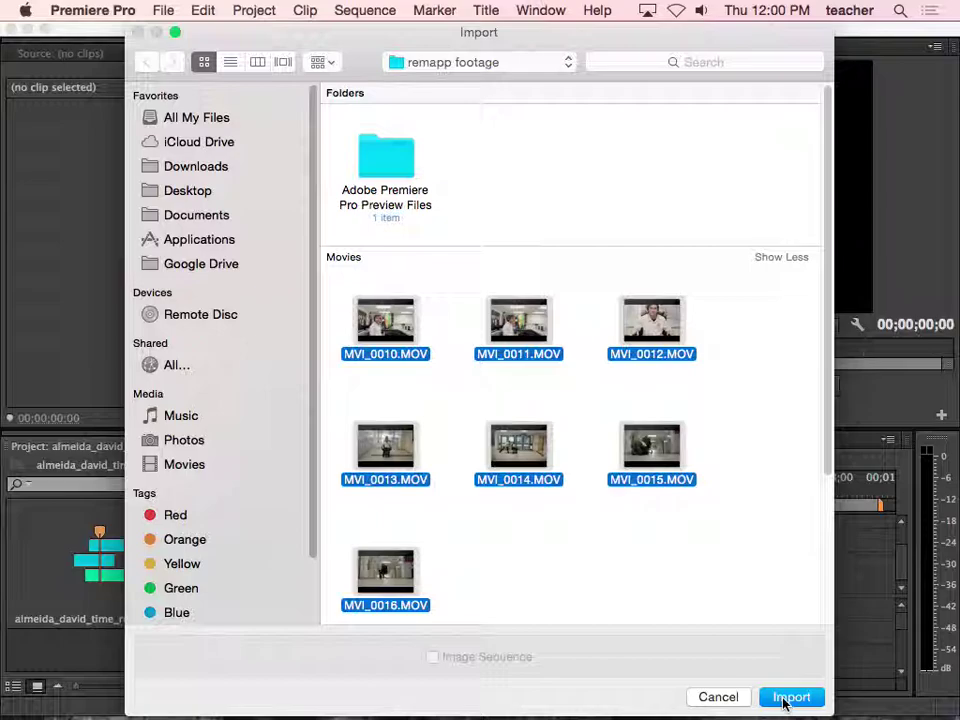
click(785, 700)
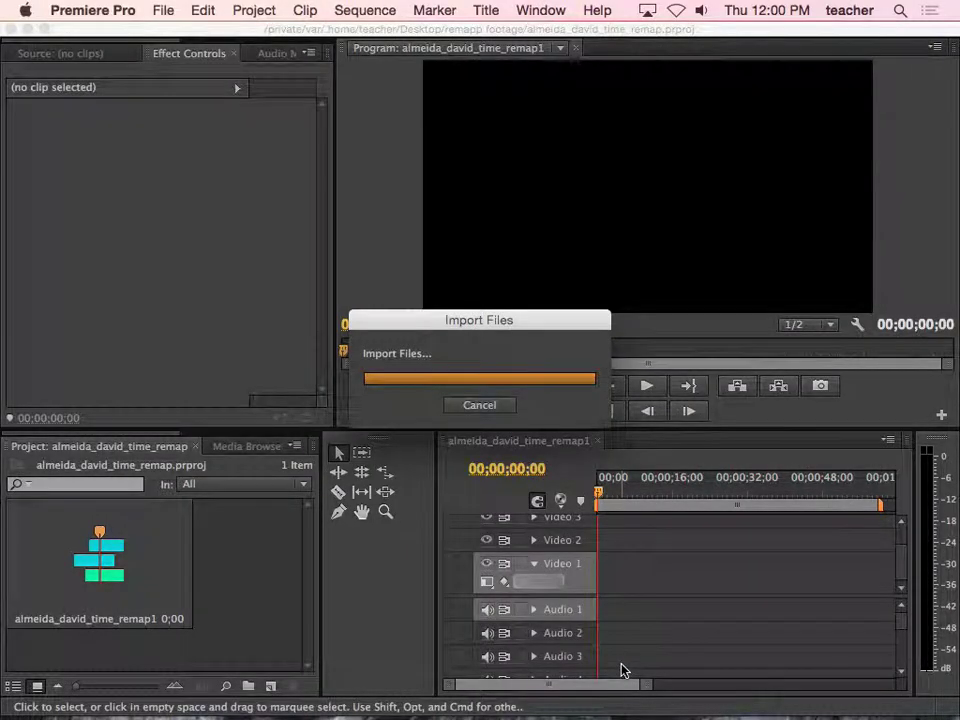
drag(308, 633, 313, 534)
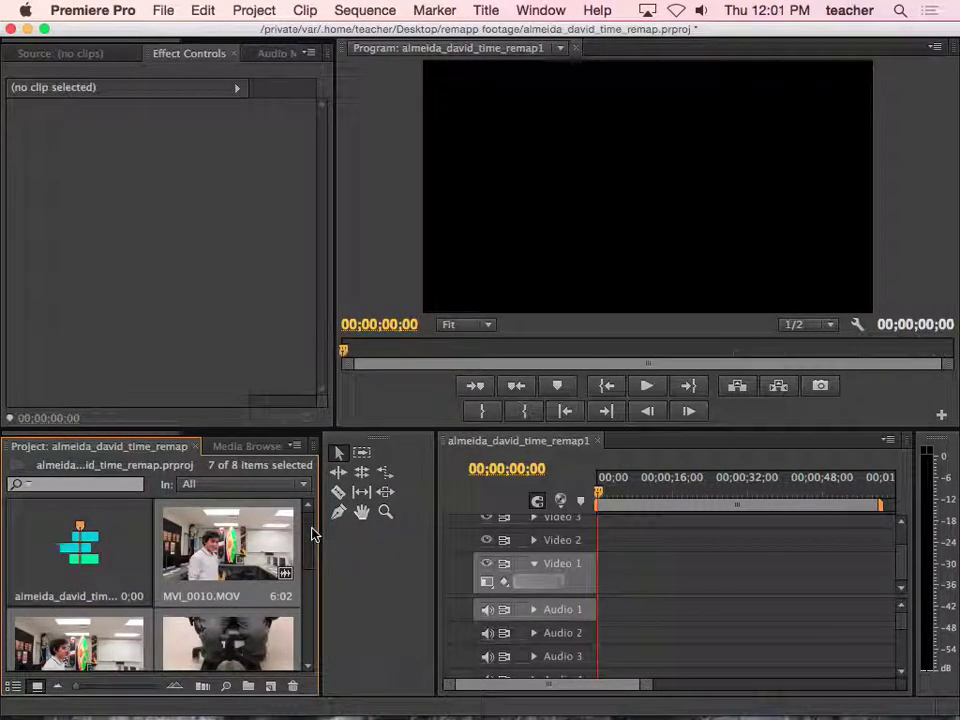
Step: Place MVI_0011 at the sequence start and change the sequence settings to match the clip
click(155, 552)
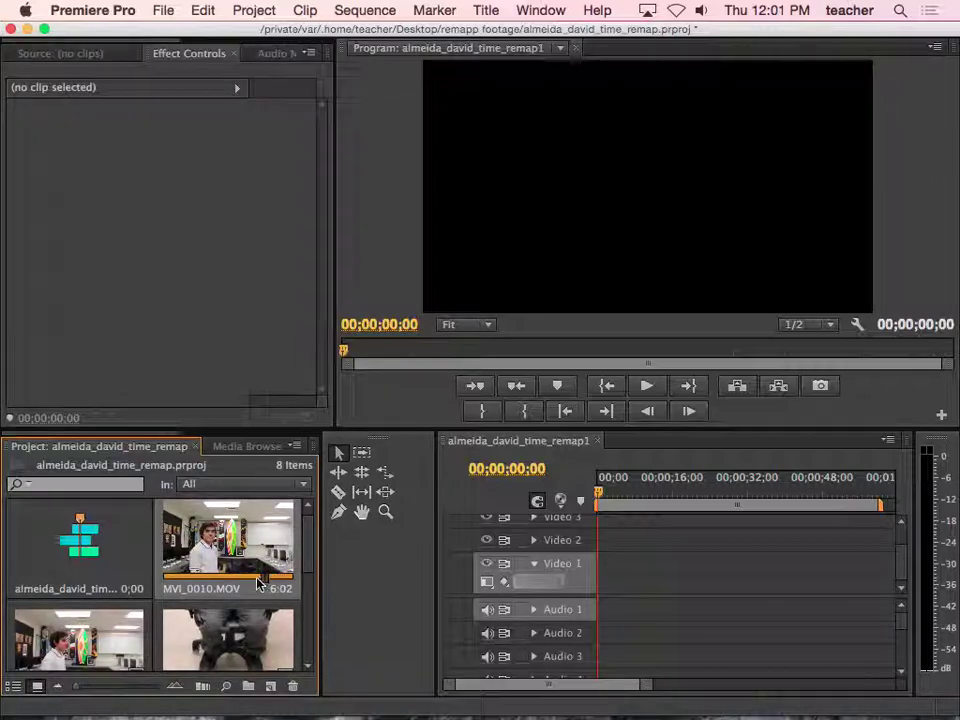
scroll(306, 574, down, 2)
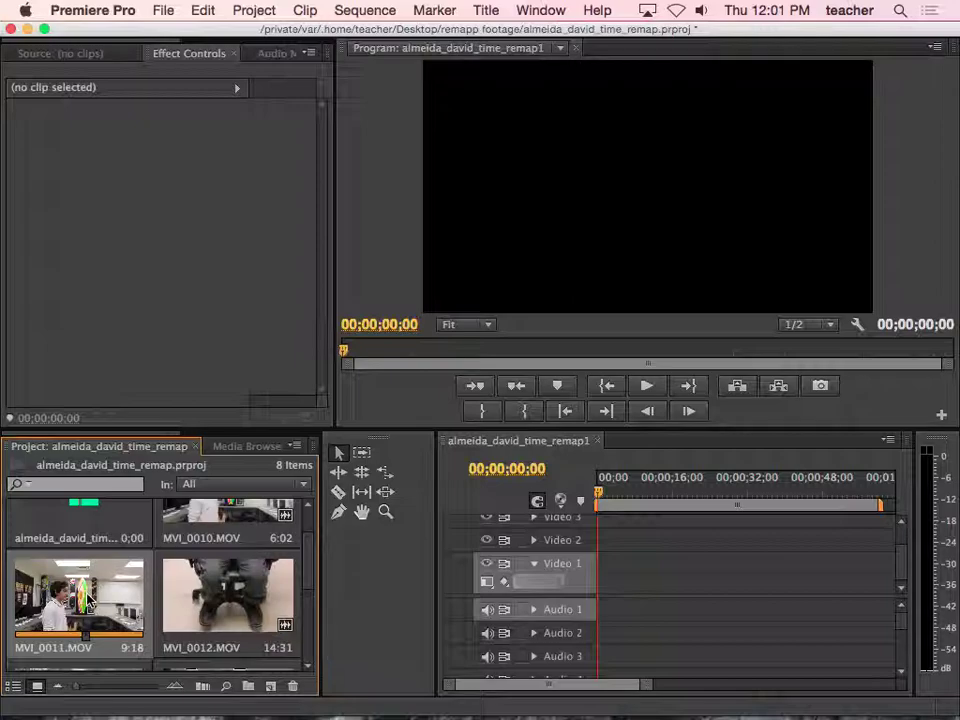
drag(107, 592, 615, 565)
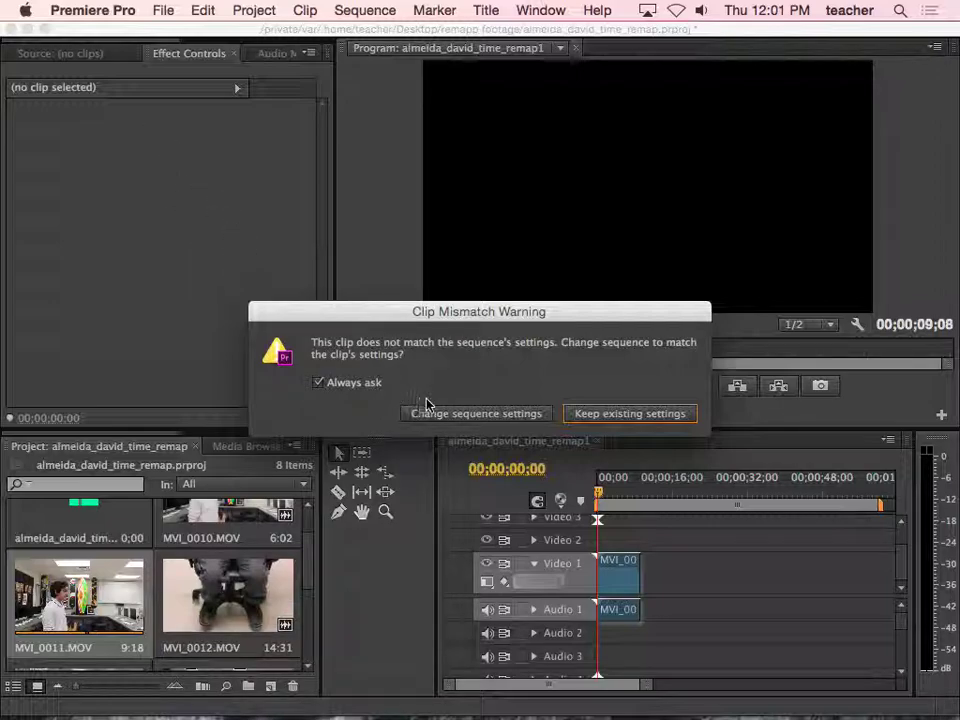
click(504, 414)
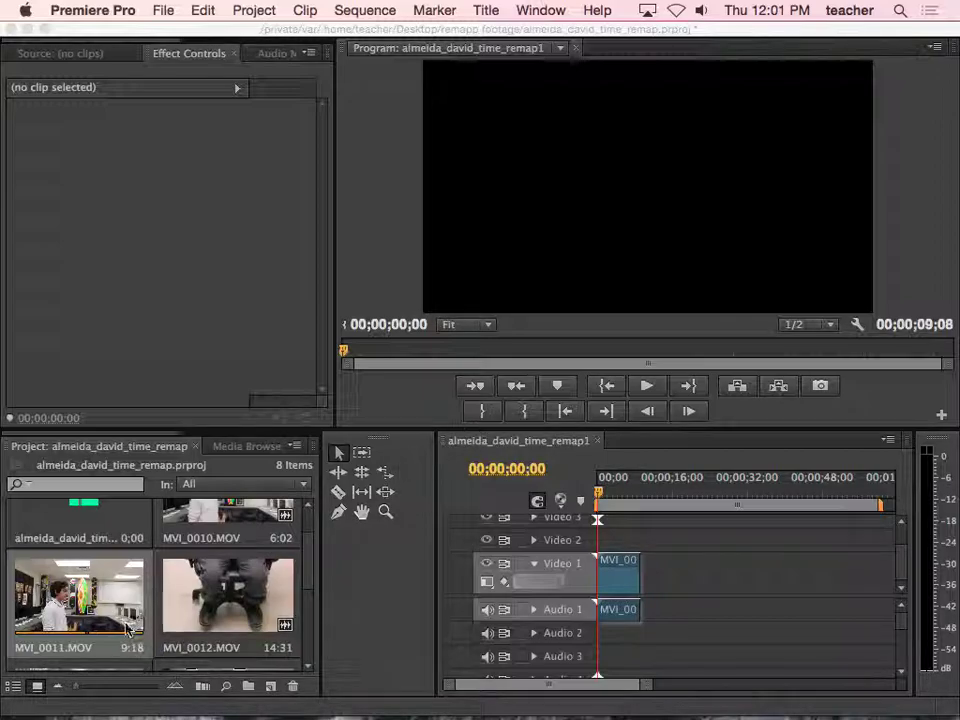
scroll(128, 628, down, 3)
right_click(103, 604)
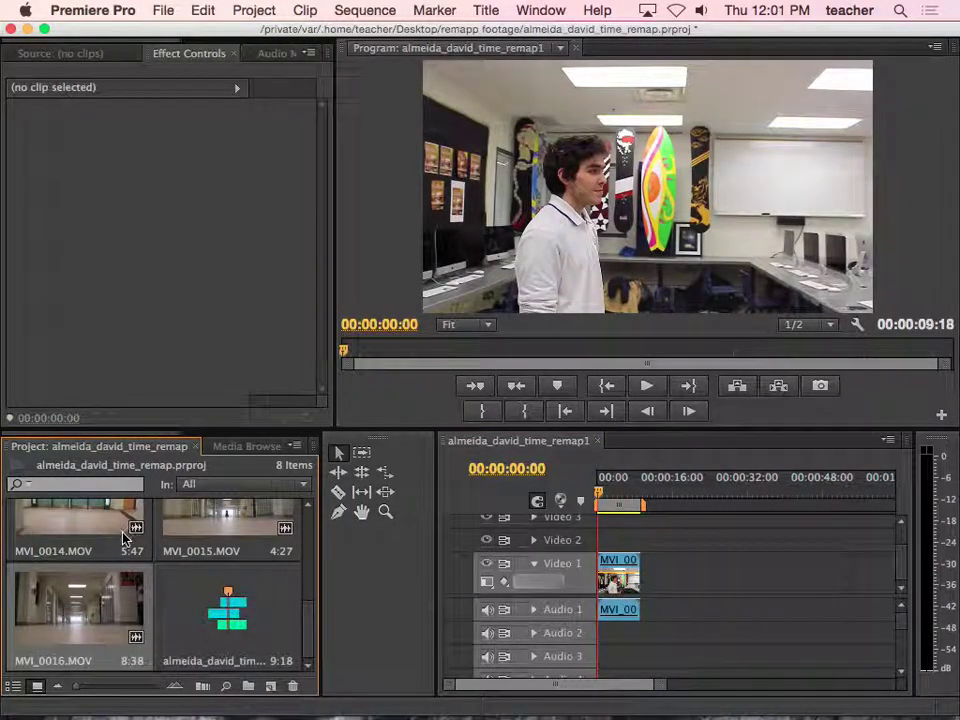
scroll(122, 540, up, 3)
right_click(112, 548)
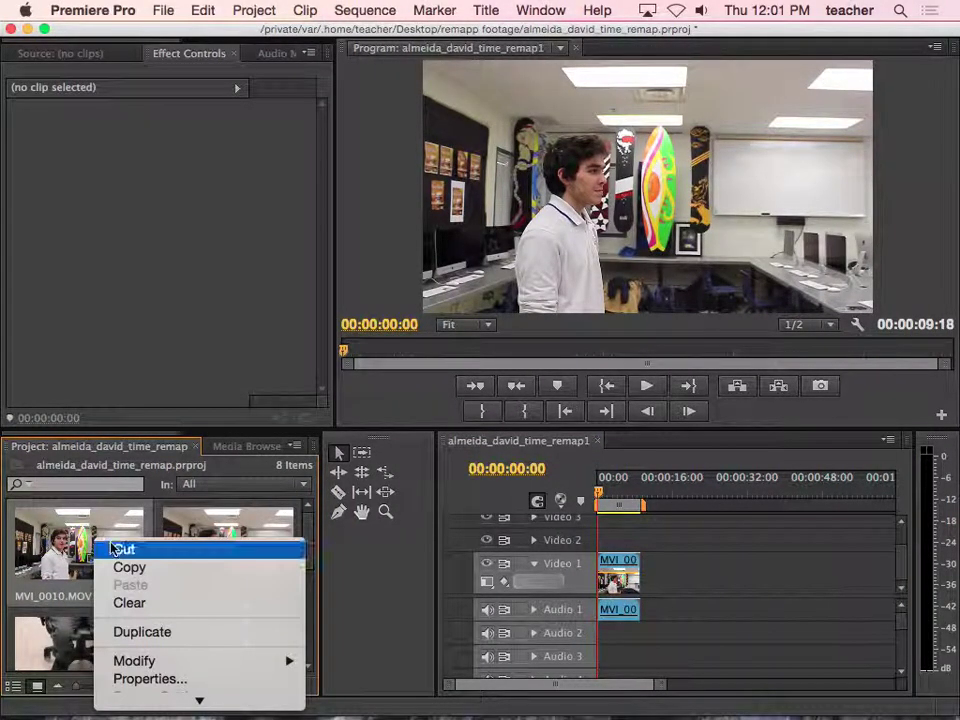
click(150, 679)
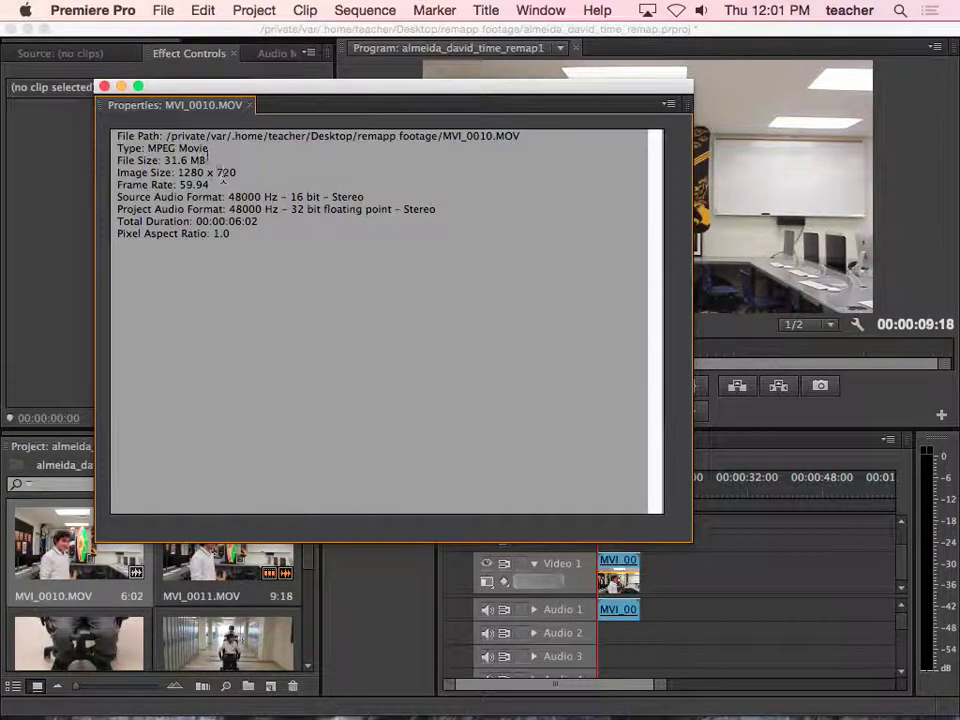
click(103, 86)
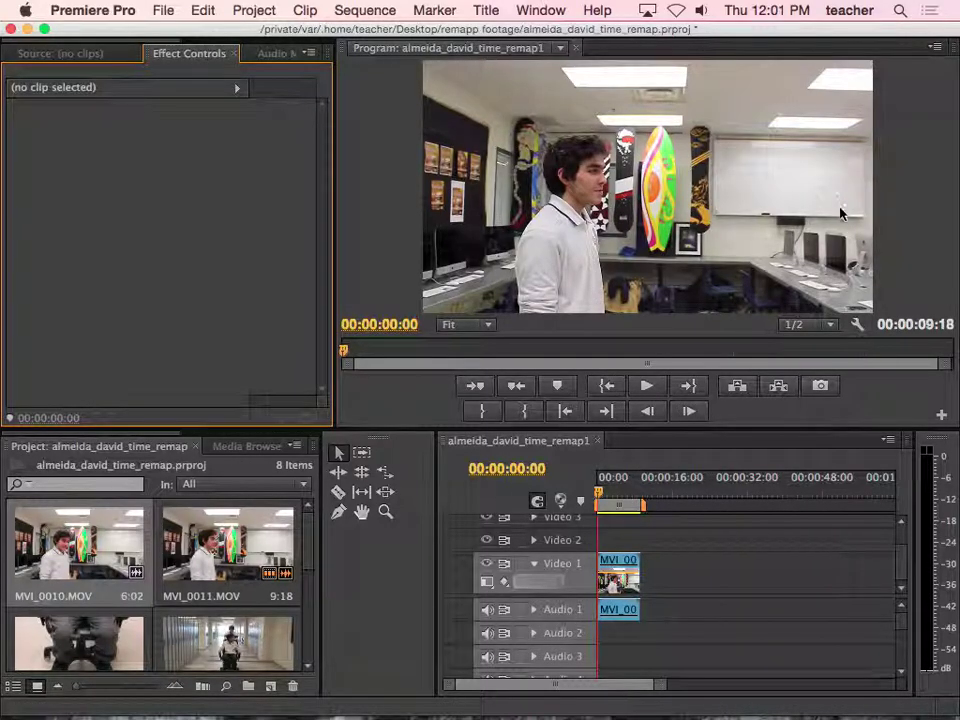
Step: Select MVI_0011 and expand Time Remapping's Speed, showing 100.00% and its velocity graph
click(624, 565)
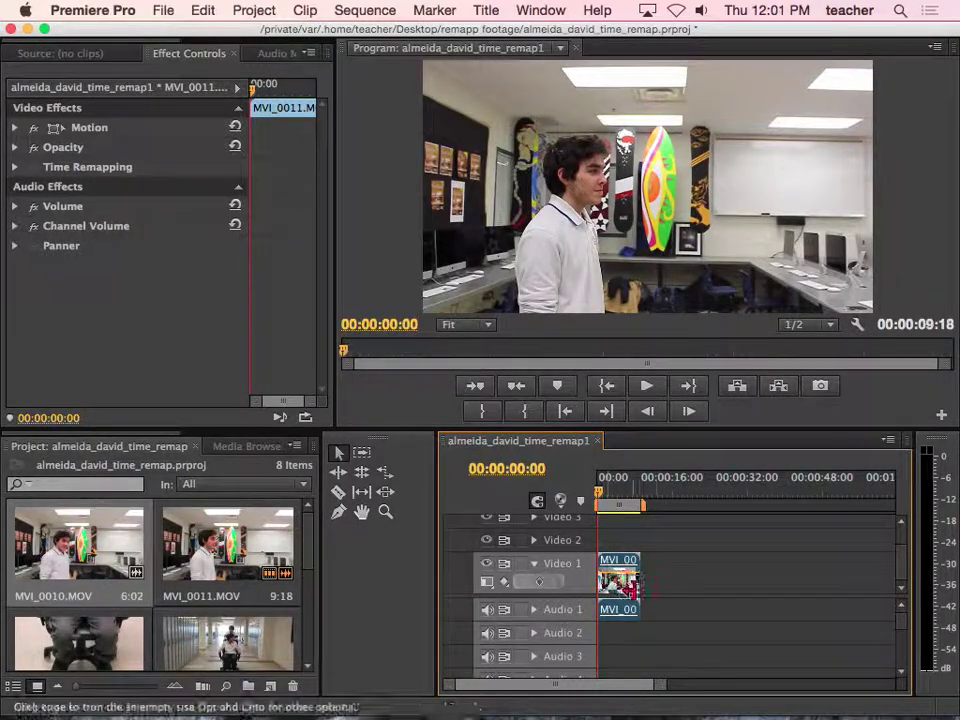
drag(660, 688, 639, 688)
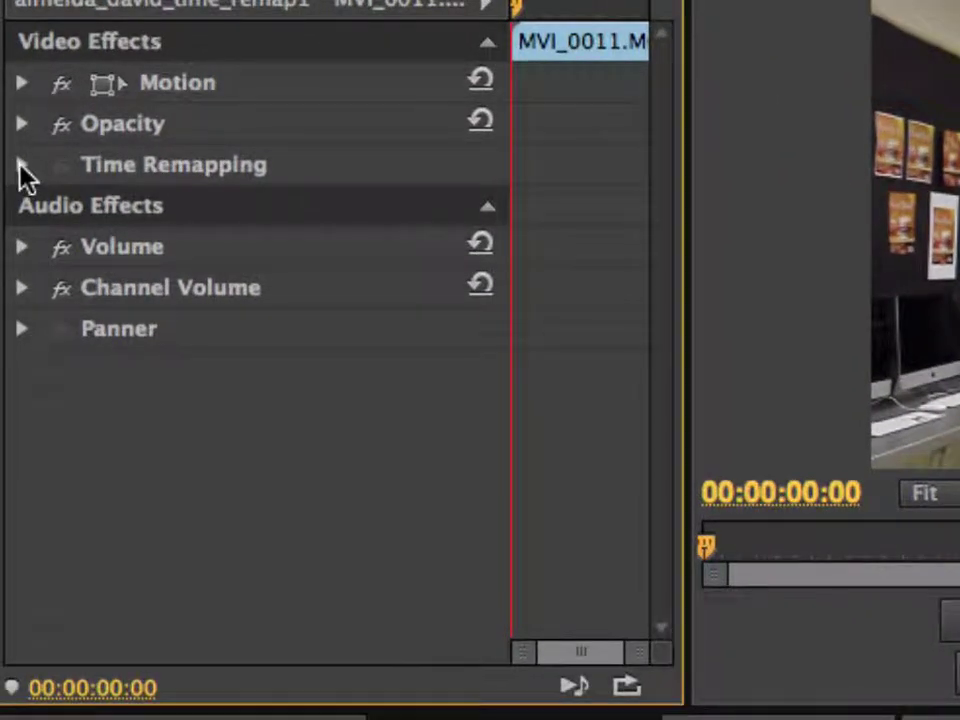
click(22, 166)
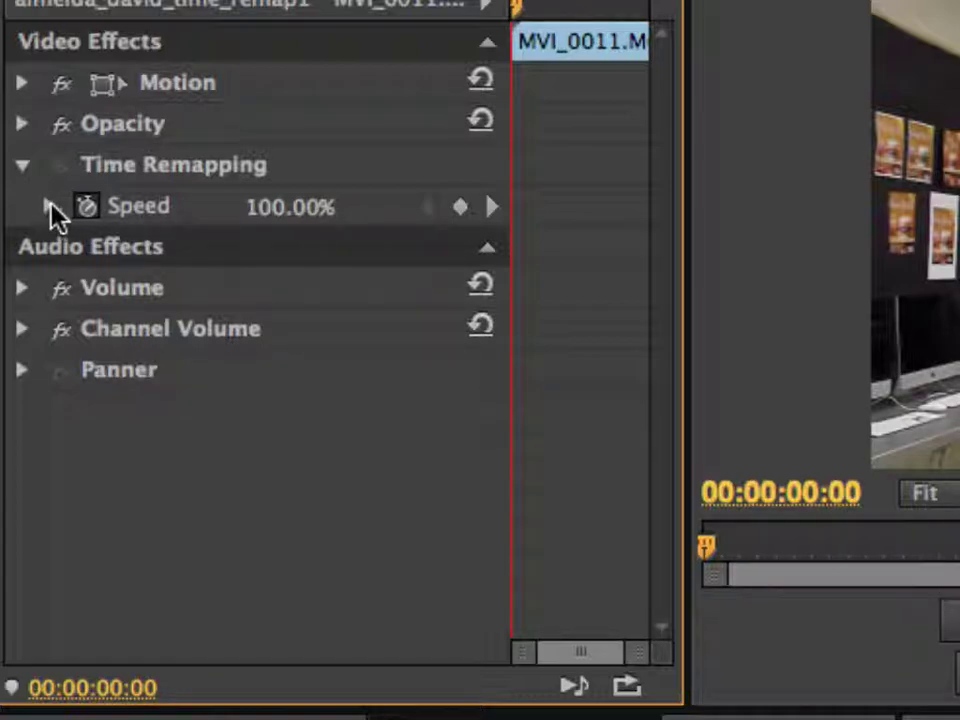
click(49, 208)
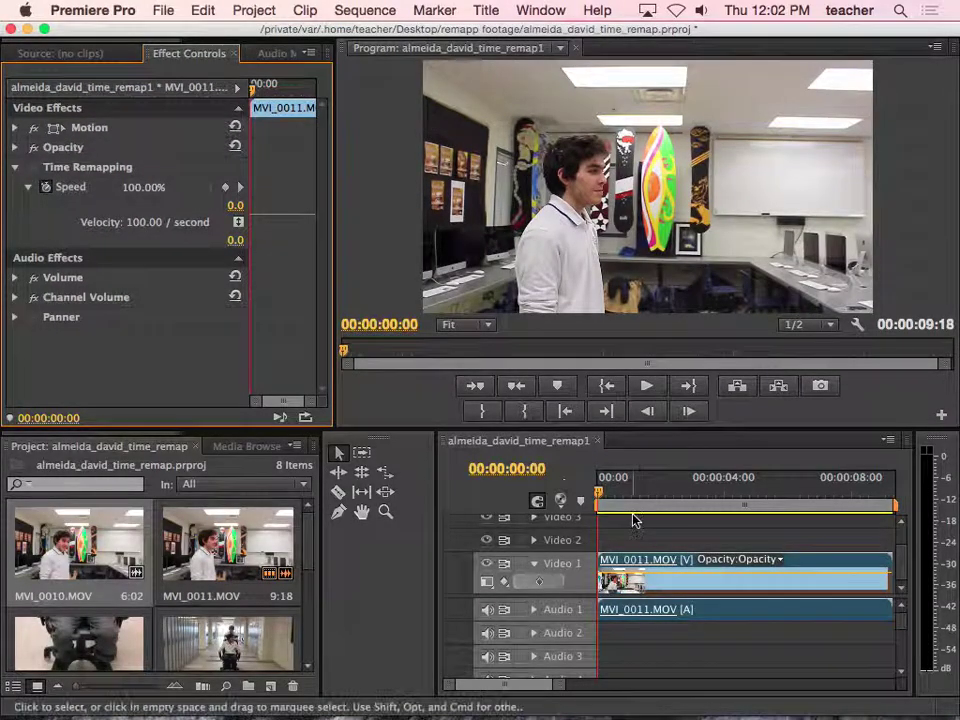
Step: Scrub and play MVI_0011, stopping the playhead at 00:00:05:16
drag(605, 495, 638, 507)
key(space)
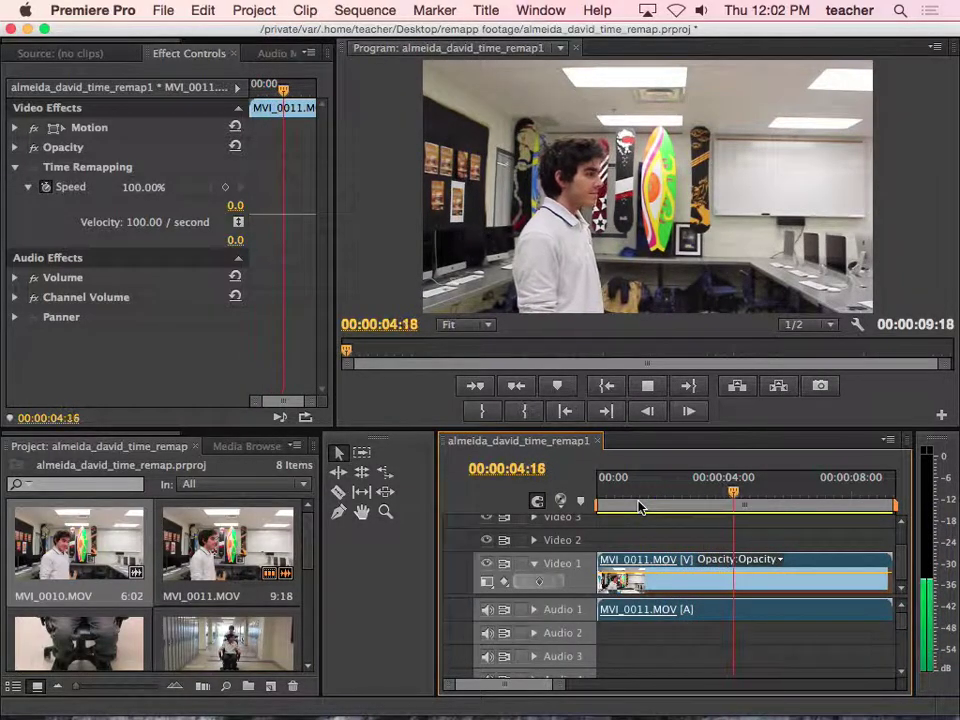
key(space)
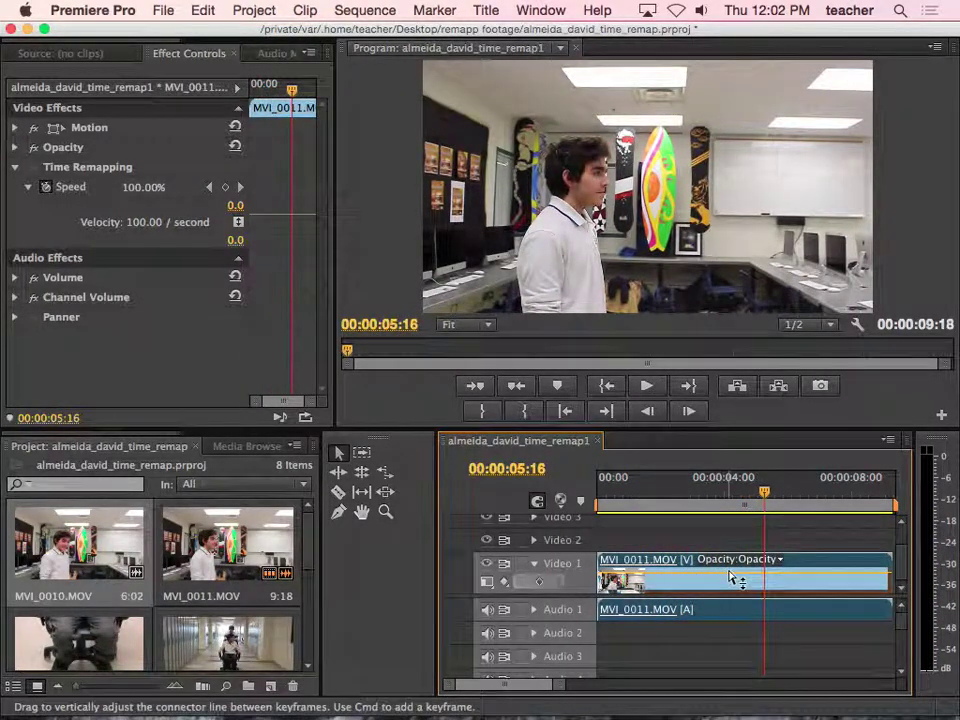
Step: Razor the clip at 00:00:05:16, delete the first piece, and move the remainder to the sequence start
key(c)
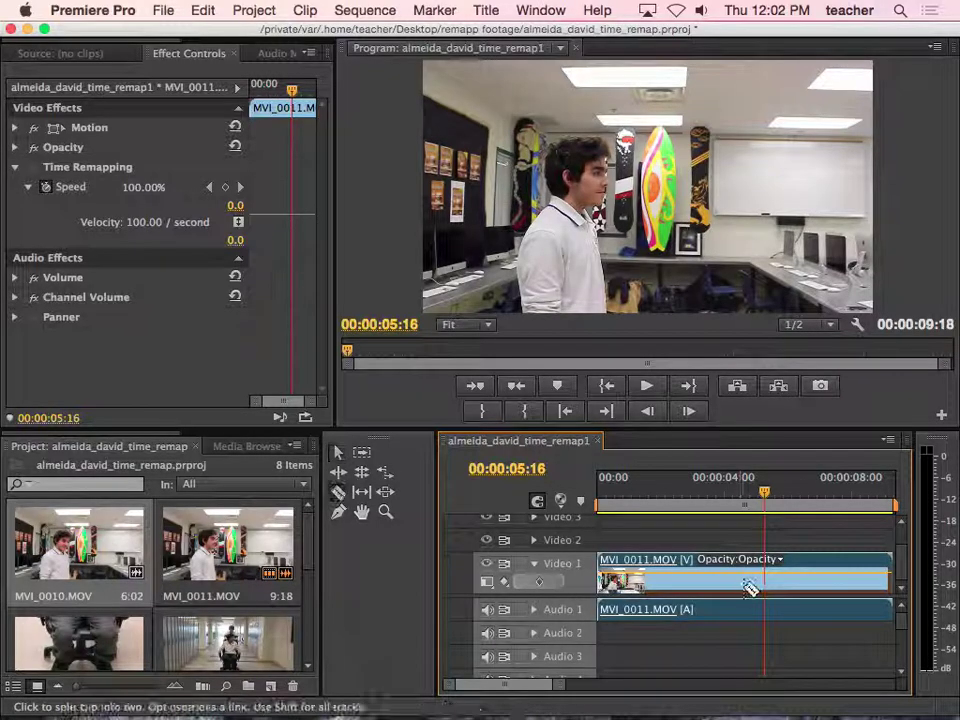
click(766, 588)
key(v)
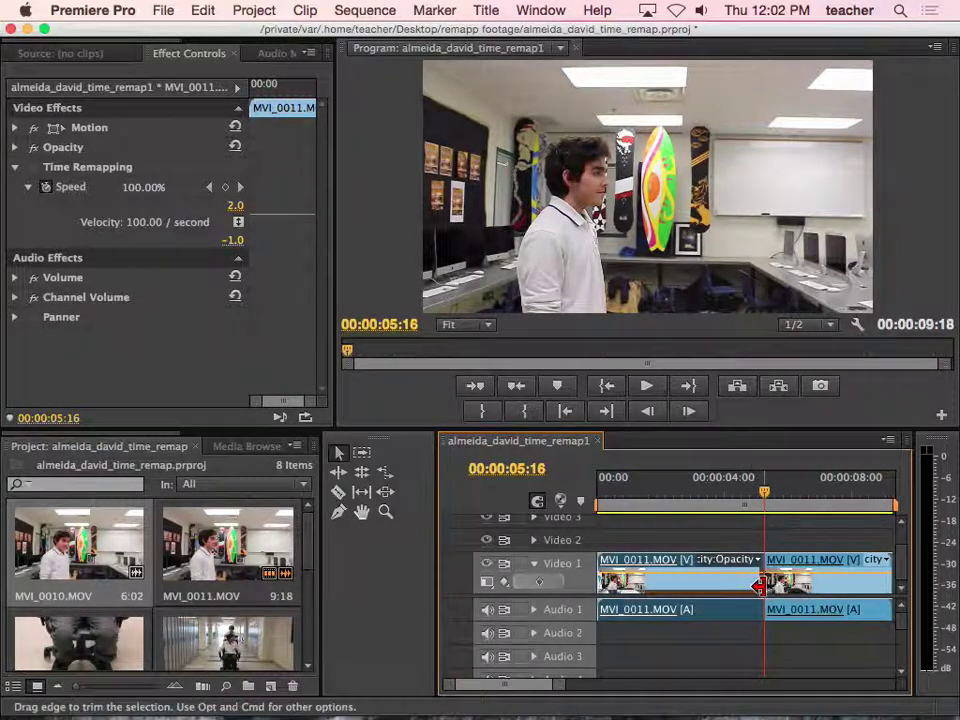
key(Delete)
drag(804, 572, 642, 570)
drag(765, 497, 663, 511)
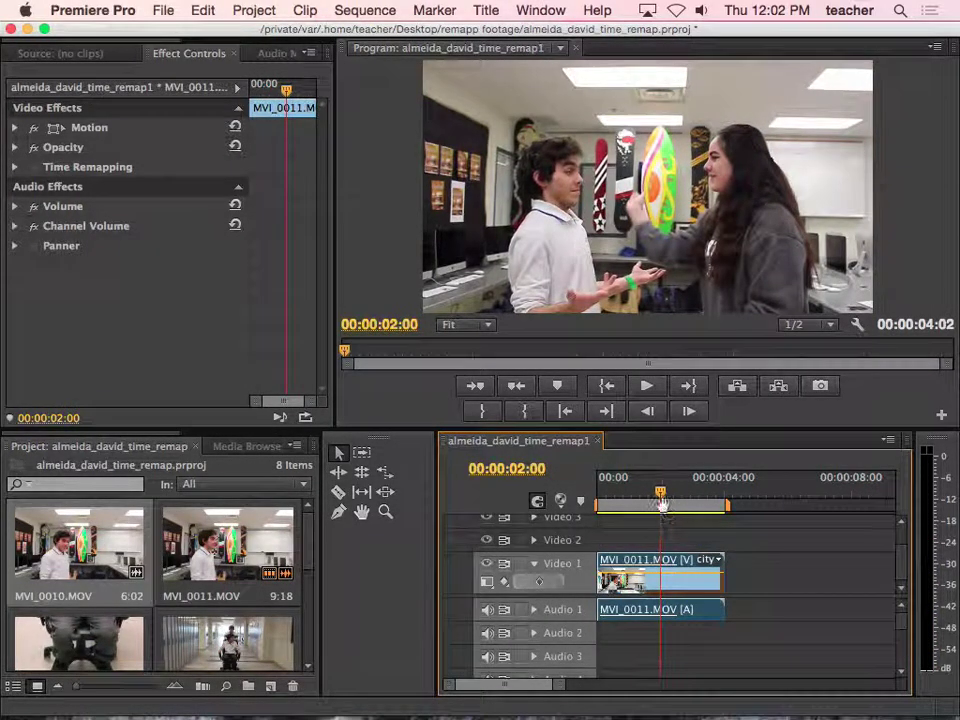
drag(560, 690, 525, 686)
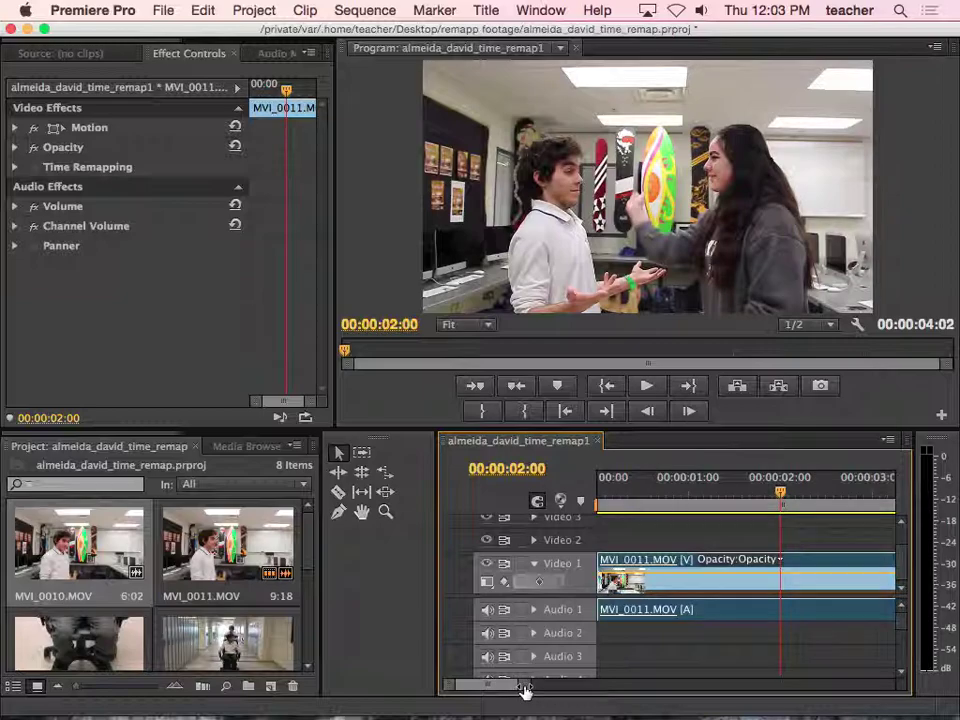
Step: Move the playhead to 00:00:01:54 and expand the clip's Time Remapping speed controls
click(765, 500)
drag(765, 503, 773, 502)
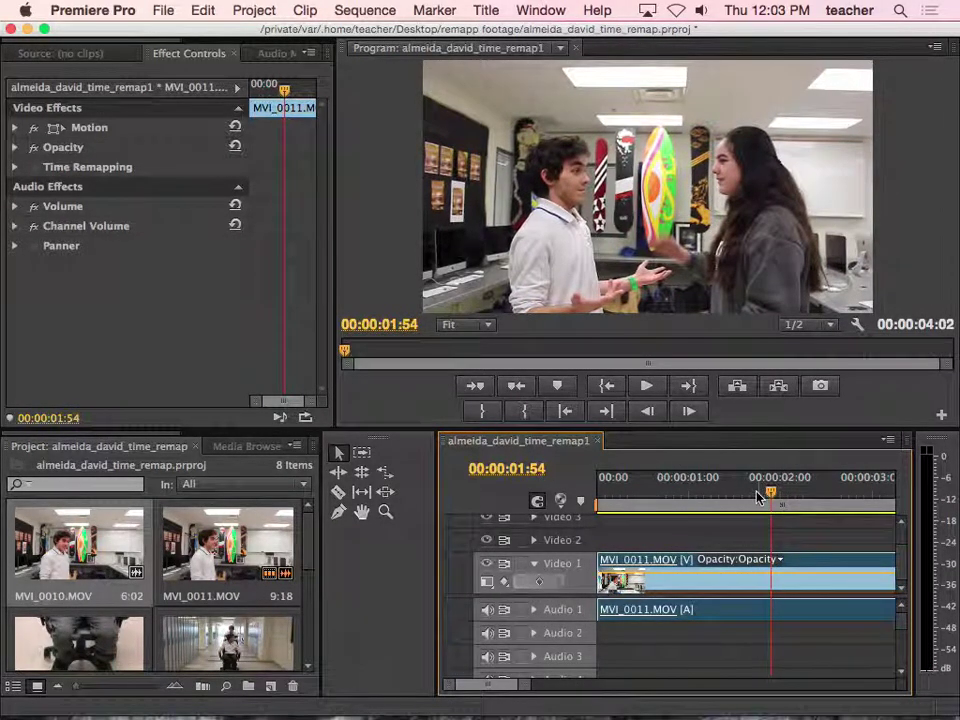
click(14, 168)
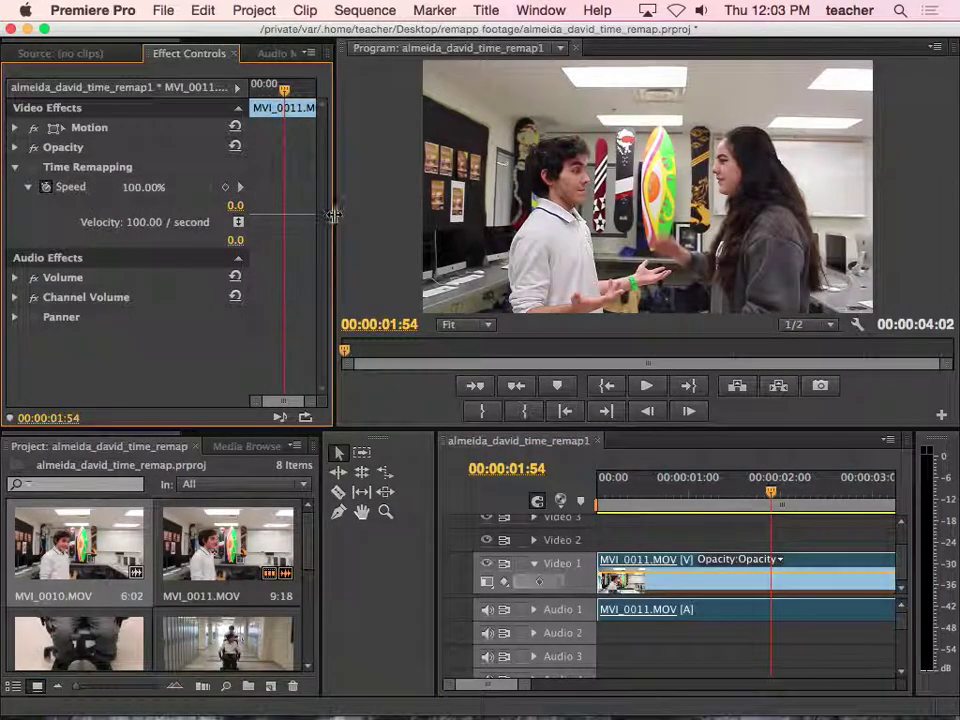
Step: Widen the Effect Controls panel to give the speed graph more room
drag(335, 214, 451, 220)
drag(335, 210, 236, 209)
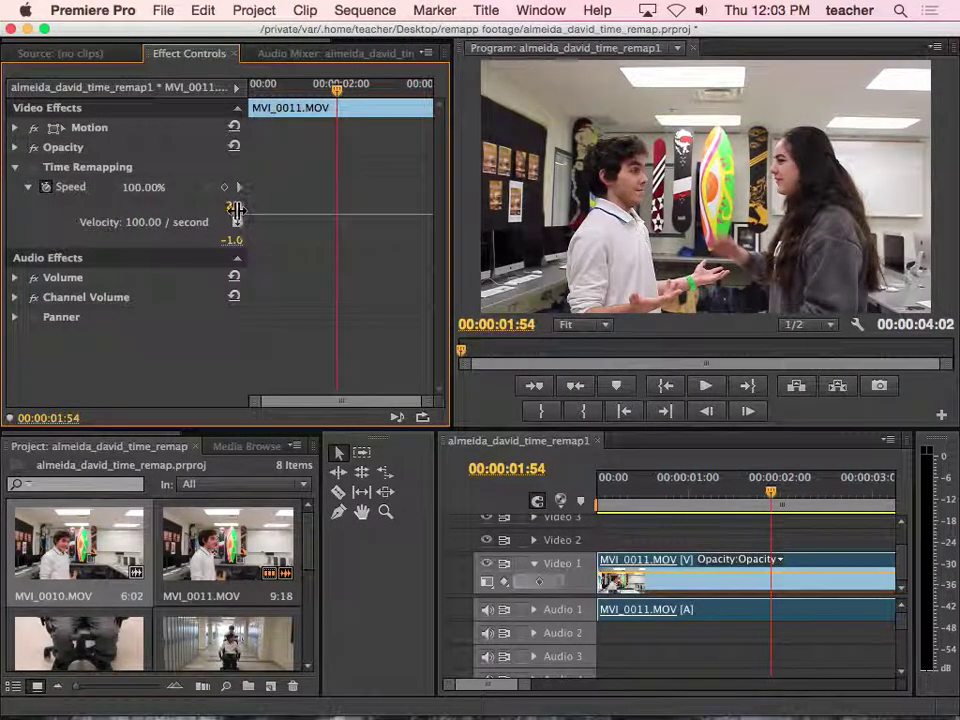
drag(452, 220, 489, 221)
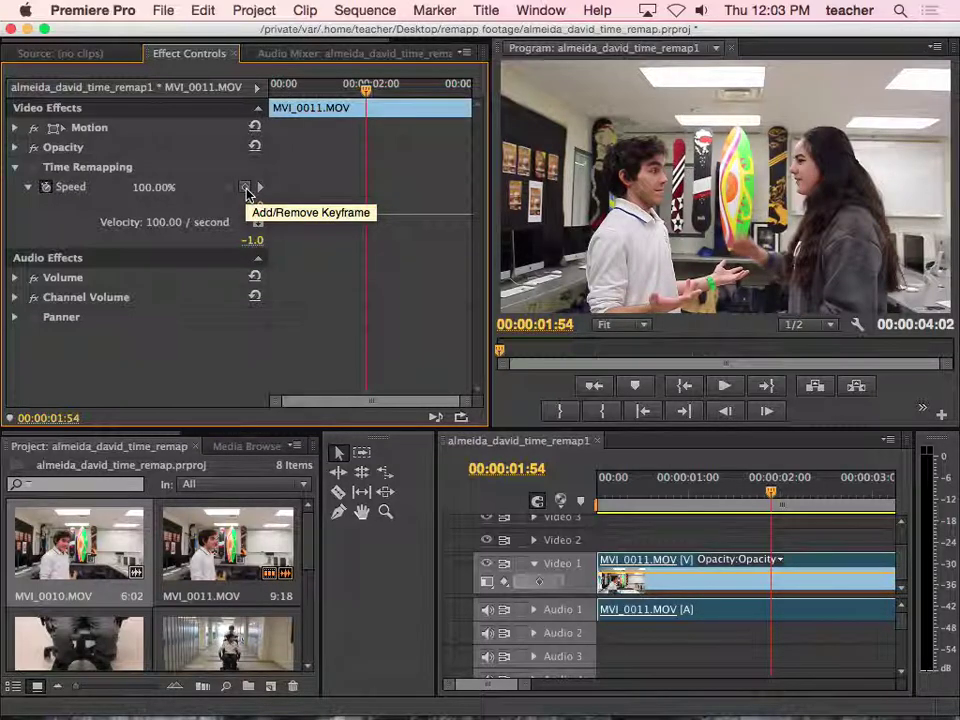
Step: Keyframe the speed at 00:00:01:54 and 00:00:02:14, ramping the section between them down to 21%
click(245, 188)
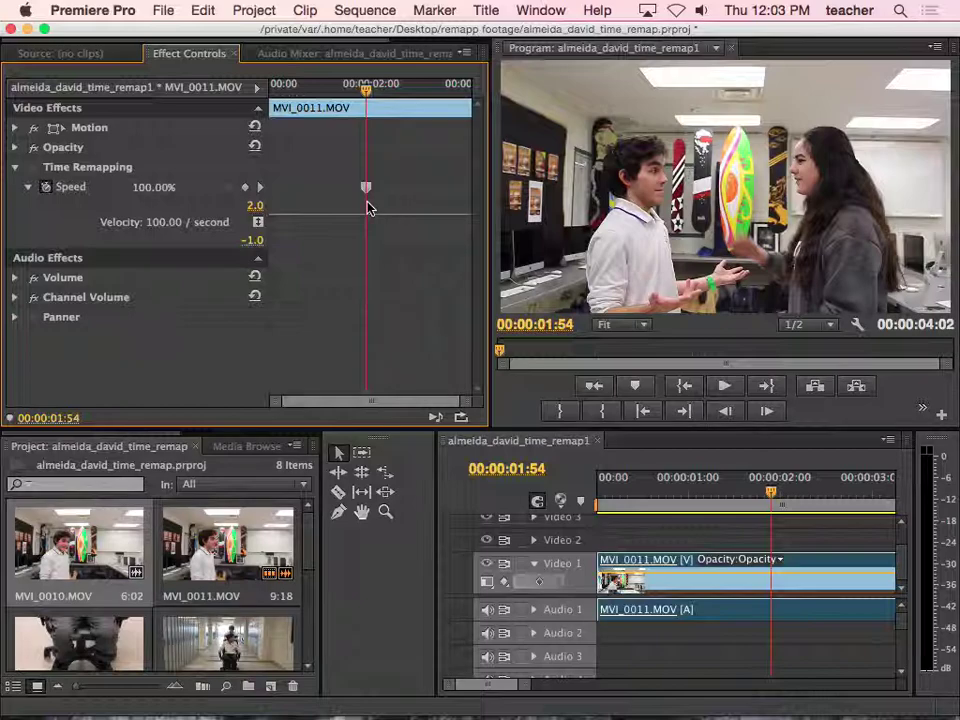
drag(367, 88, 394, 96)
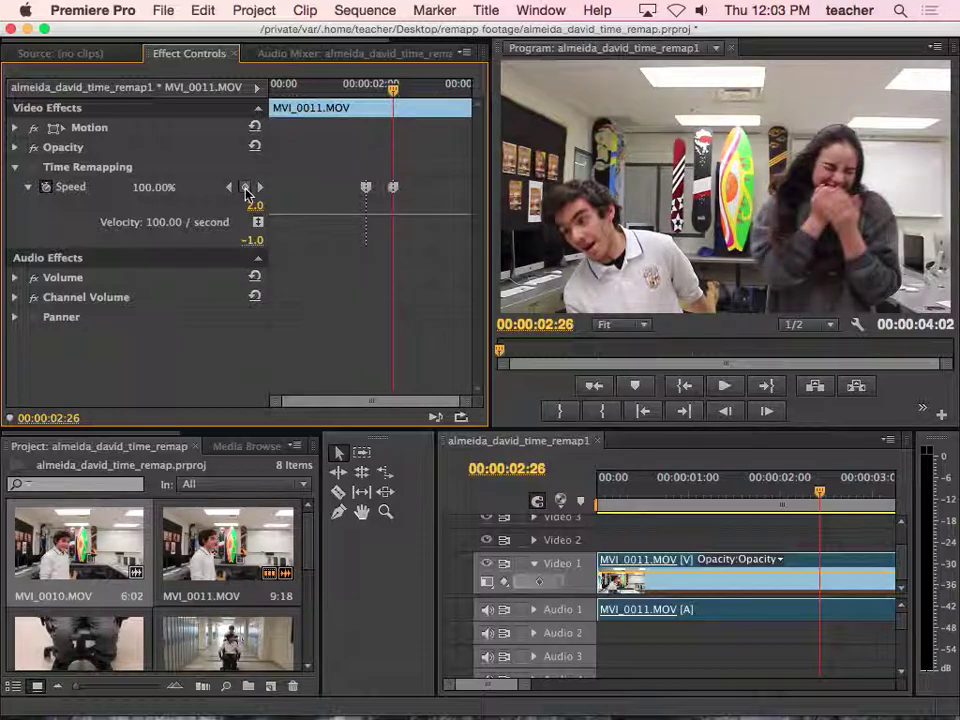
drag(393, 88, 382, 88)
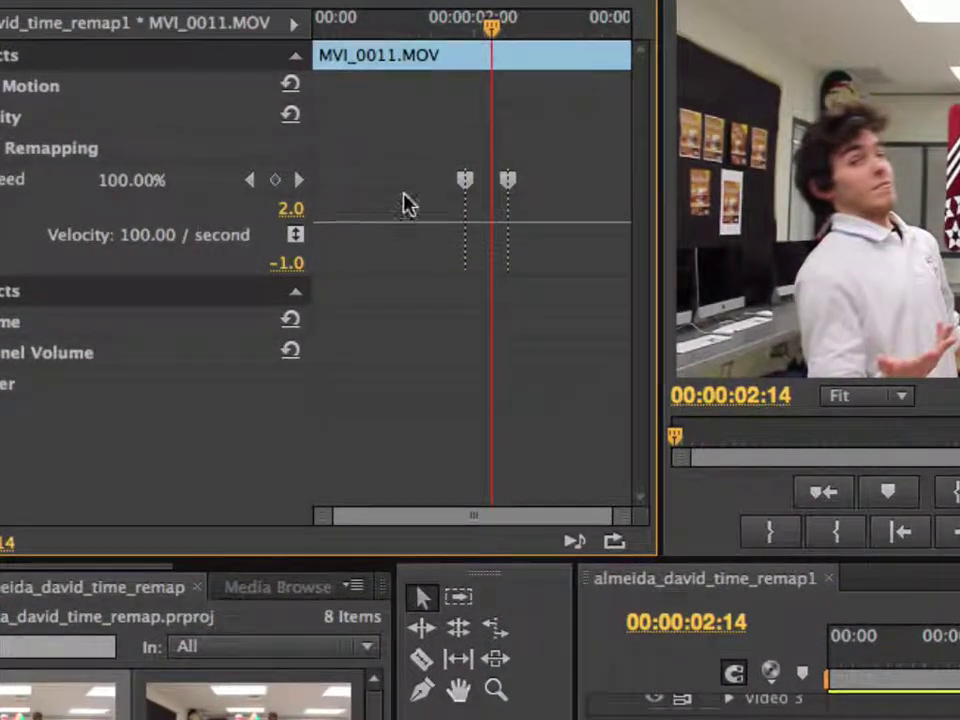
click(463, 183)
drag(463, 190, 482, 240)
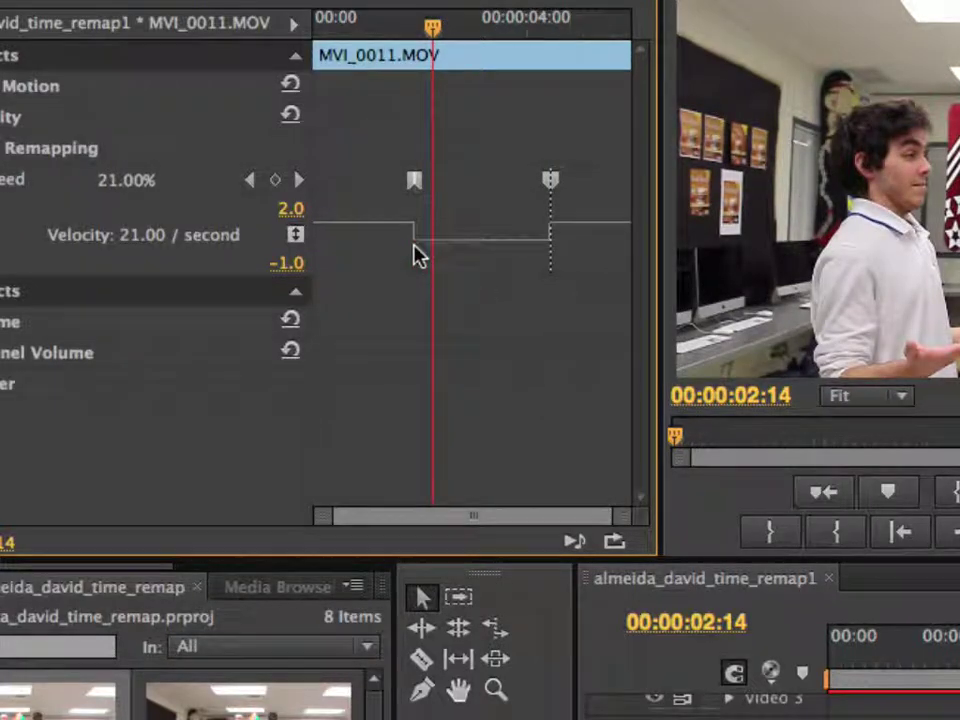
Step: Ramp the first speed keyframe gradually down to 21% and move the return-to-normal keyframe earlier
drag(424, 195, 393, 189)
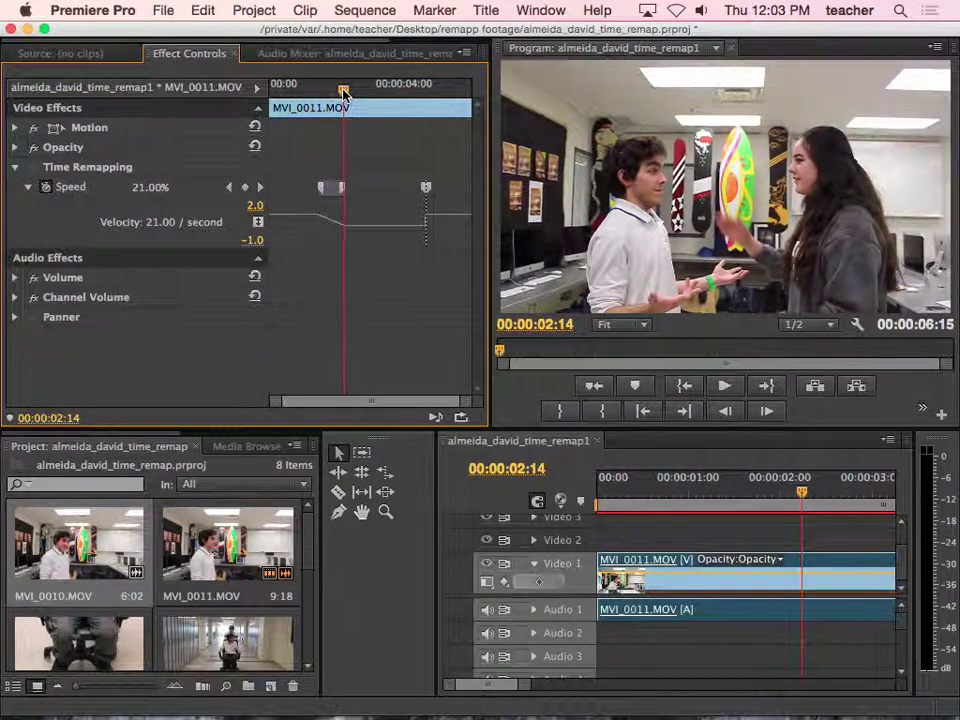
drag(343, 92, 392, 101)
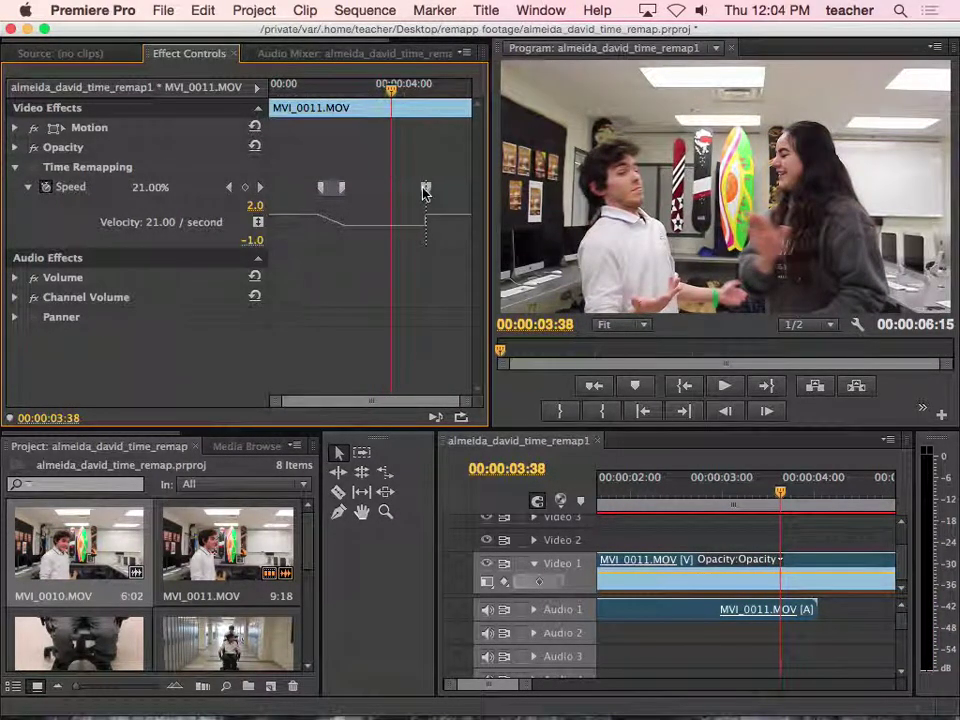
drag(425, 187, 404, 190)
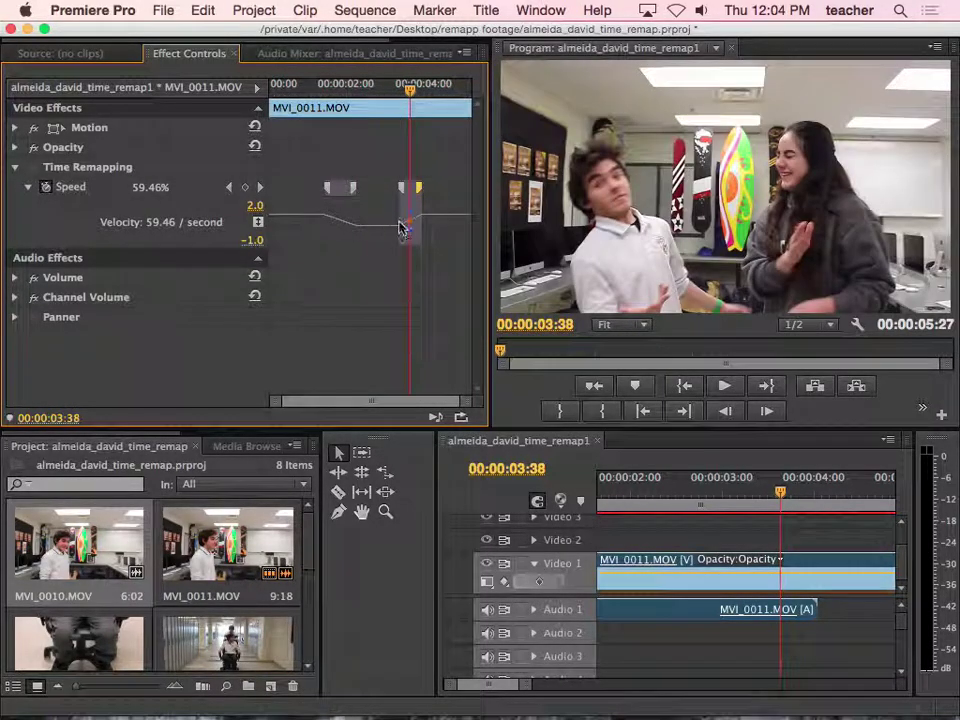
drag(412, 90, 318, 140)
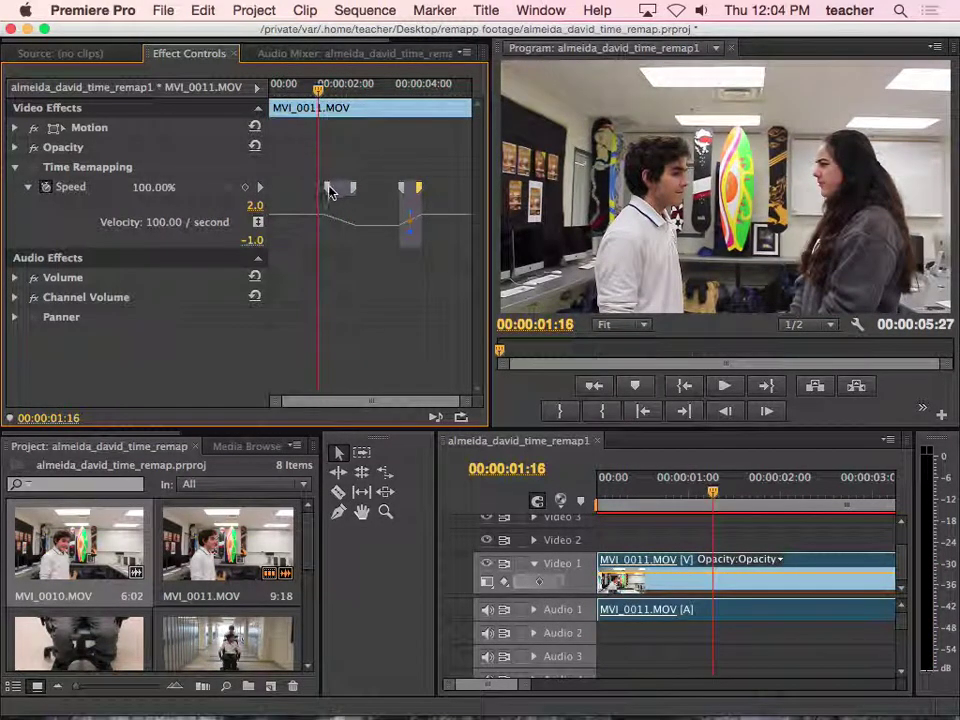
drag(324, 114, 324, 130)
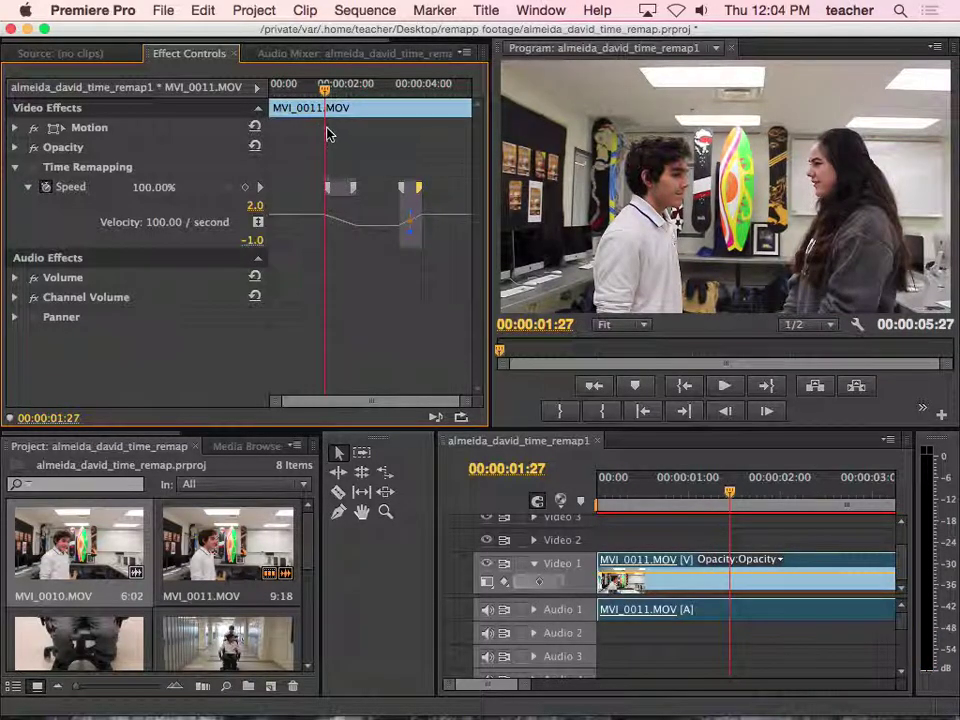
Step: Play back the ramp into slow motion, then scrub to the return-to-normal keyframe
key(space)
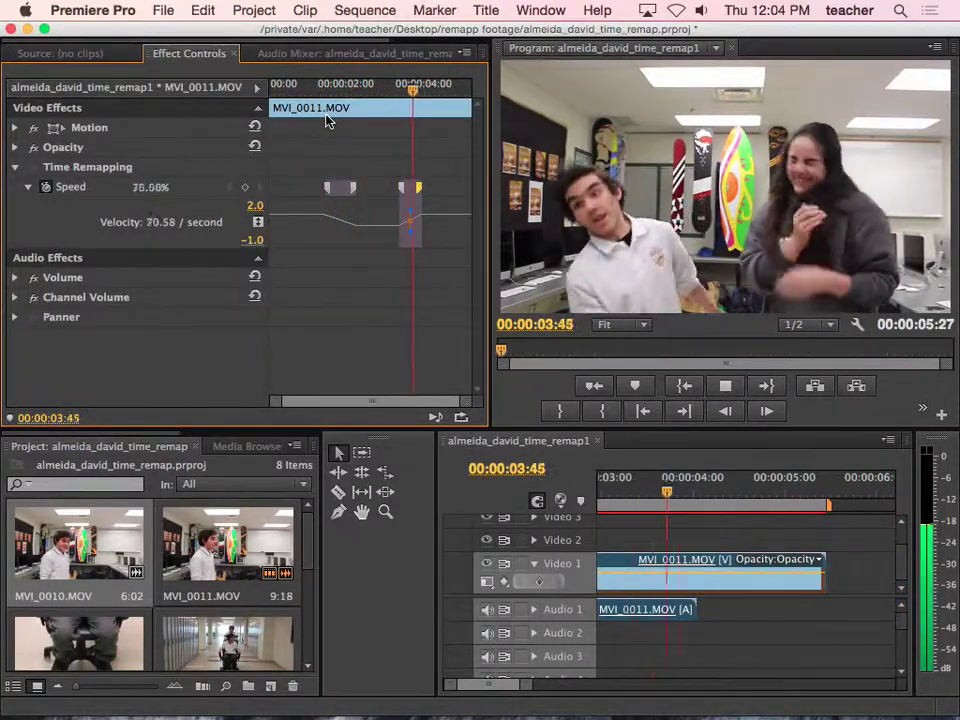
key(space)
drag(436, 100, 405, 95)
Step: Split the return keyframe into a gradual ramp back to 100% and replay the 00:00:05:53 sequence
drag(405, 193, 349, 195)
drag(398, 84, 310, 115)
key(space)
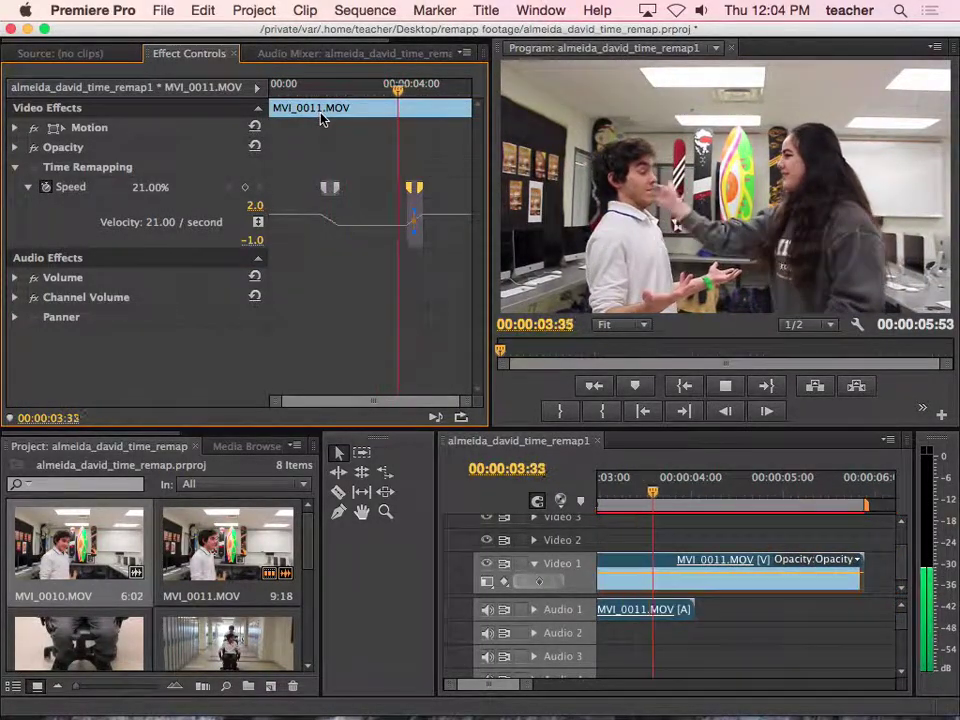
key(space)
key(space)
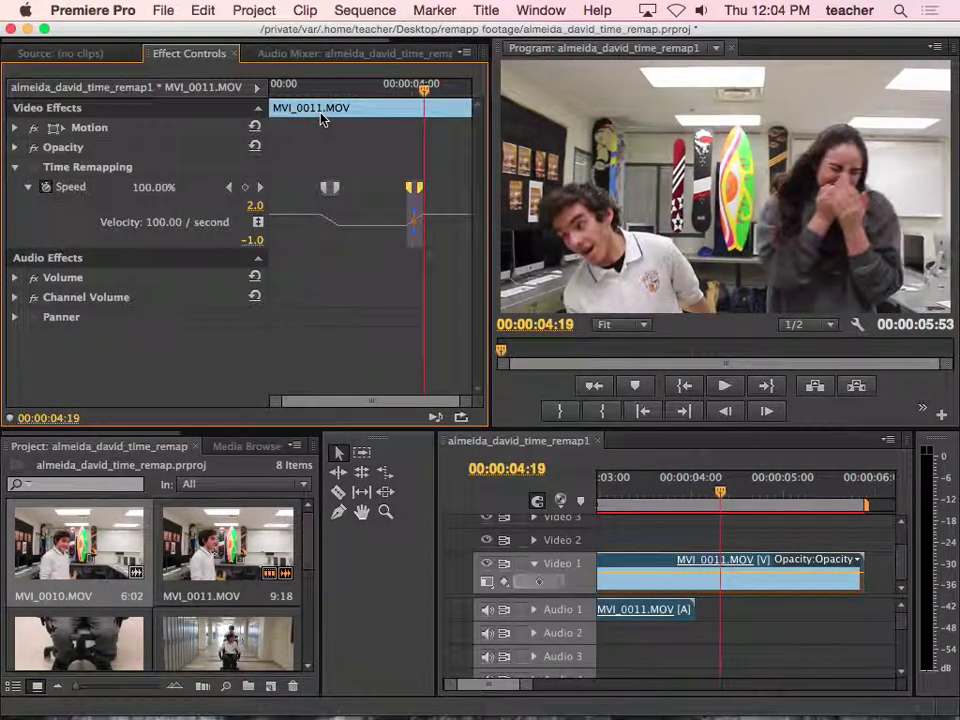
key(space)
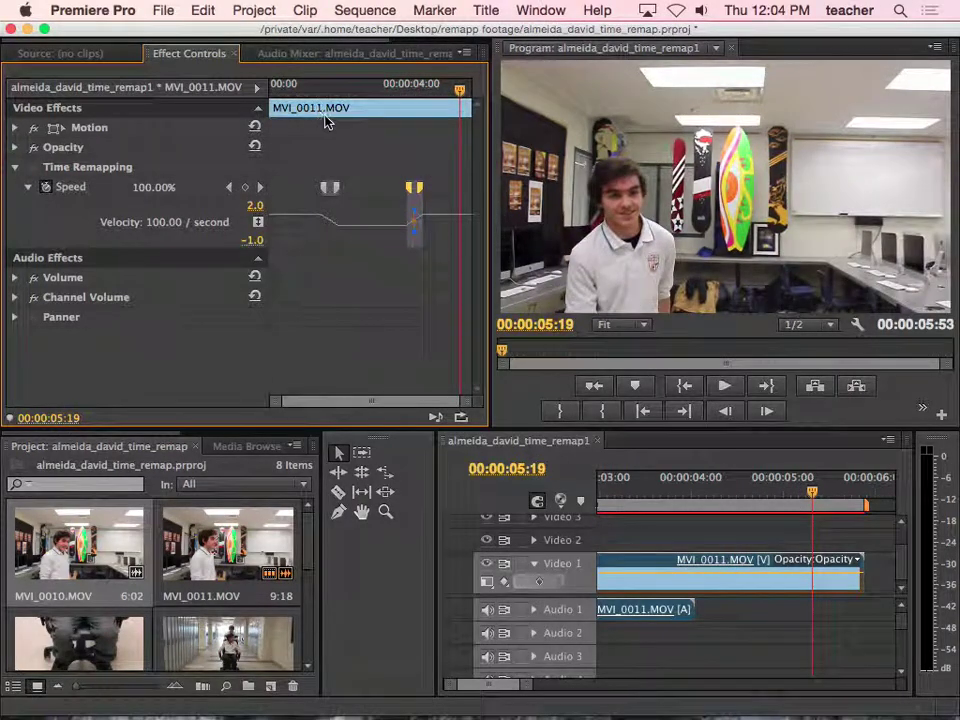
drag(459, 95, 379, 111)
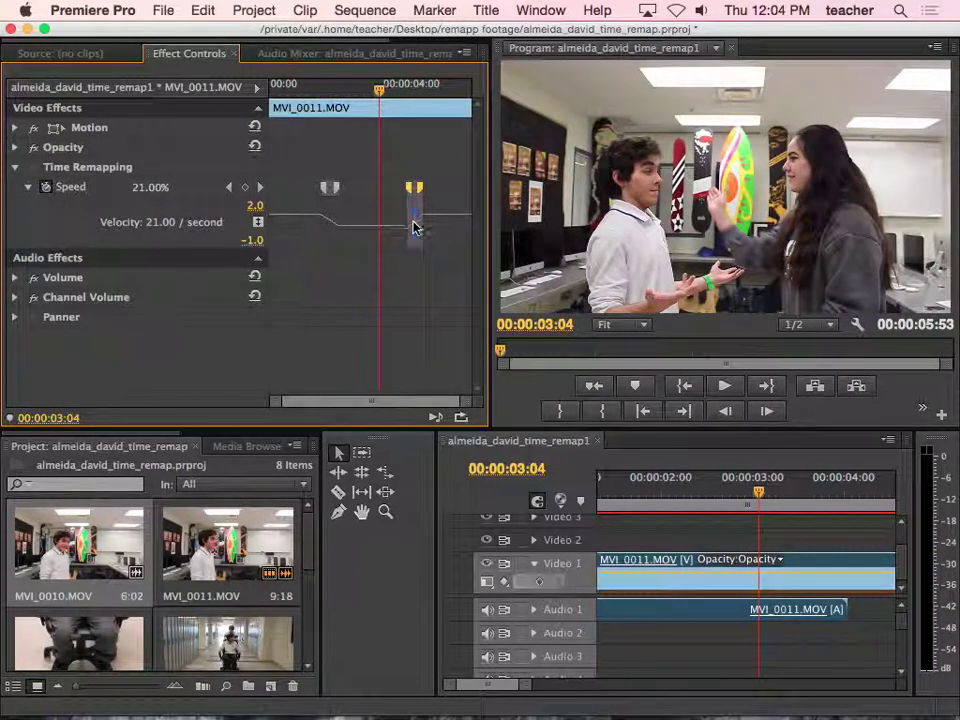
Step: Widen the ramps out of and into slow motion, shortening the sequence to 00:00:04:53, and replay
mouse_move(414, 197)
mouse_down()
mouse_move(378, 195)
mouse_move(396, 193)
mouse_up()
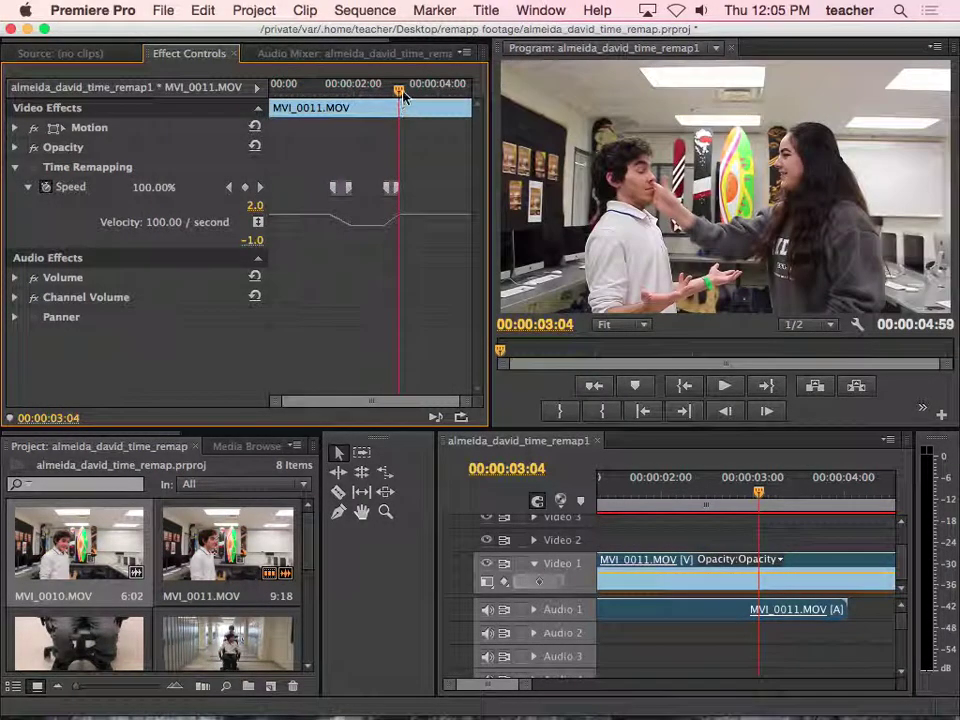
drag(403, 95, 326, 111)
key(space)
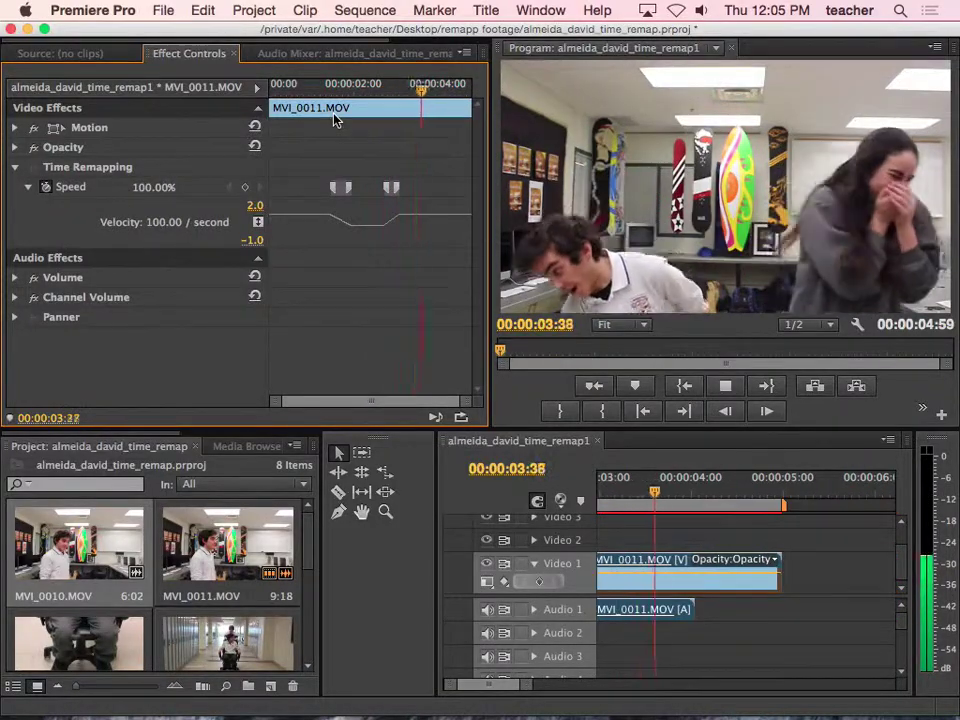
key(space)
drag(428, 95, 345, 110)
drag(341, 188, 343, 189)
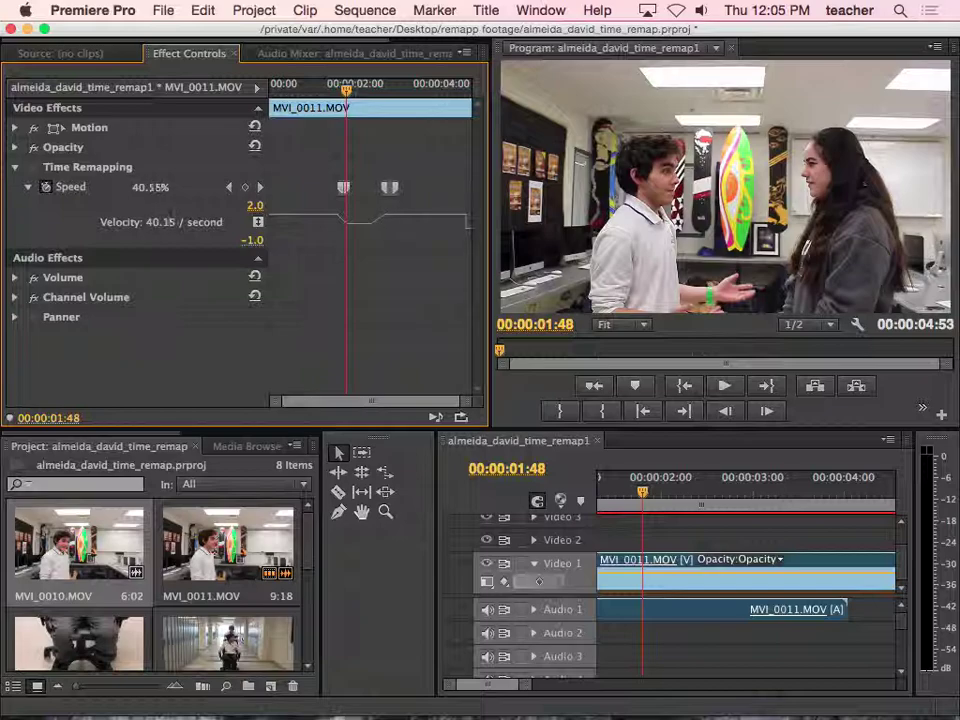
Step: Reshape the ramp so slow motion runs at 34% (sequence 00:00:04:44), preview it, and save
drag(358, 88, 344, 90)
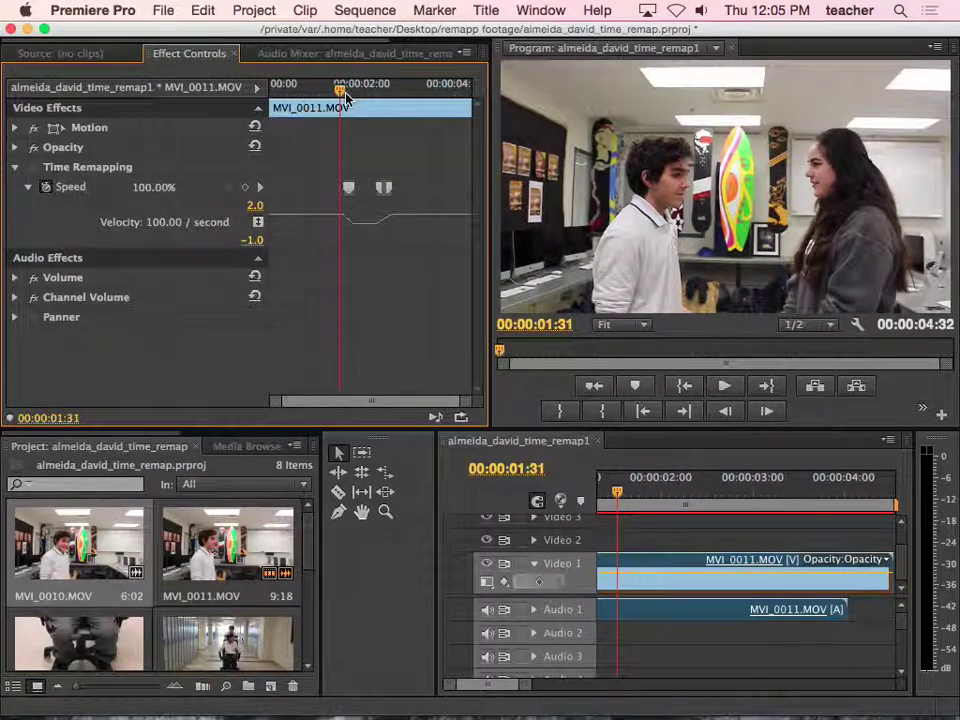
key(space)
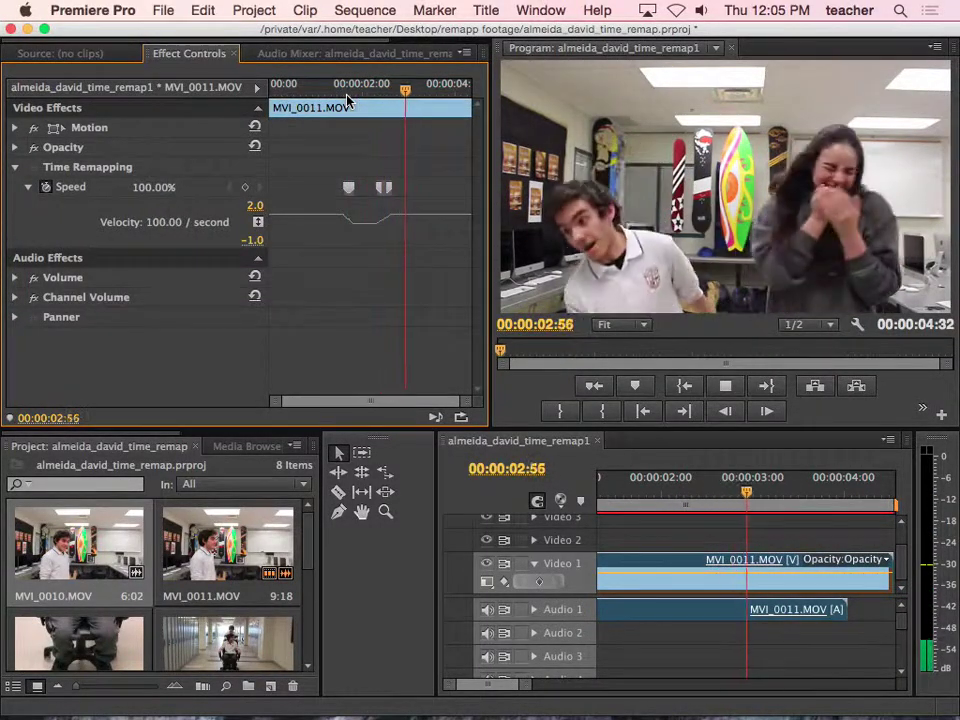
key(space)
drag(390, 193, 390, 194)
drag(418, 88, 367, 110)
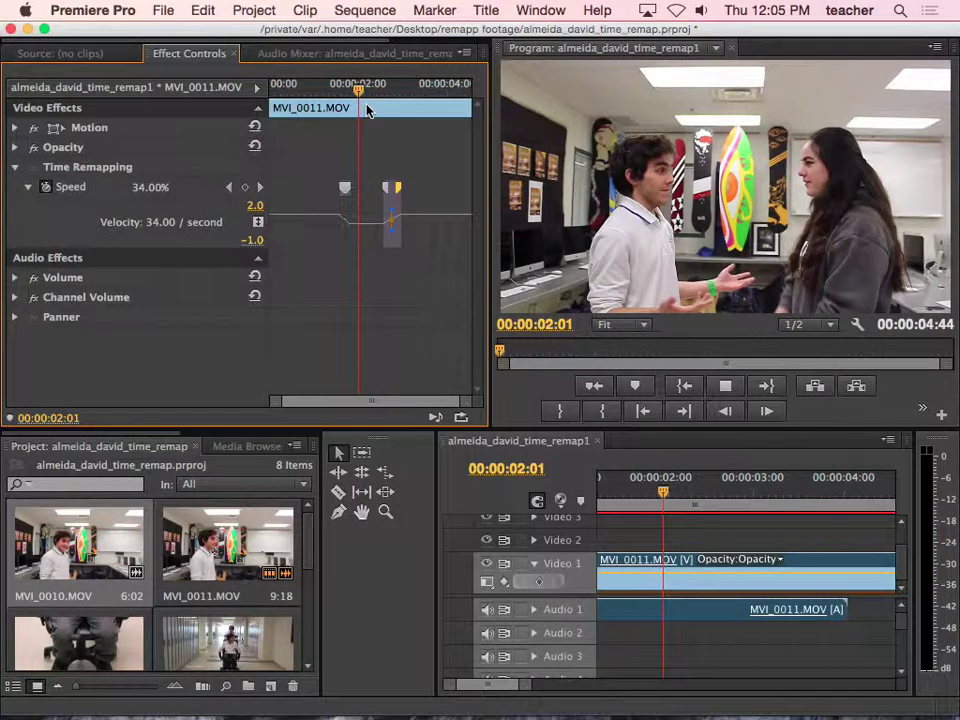
key(space)
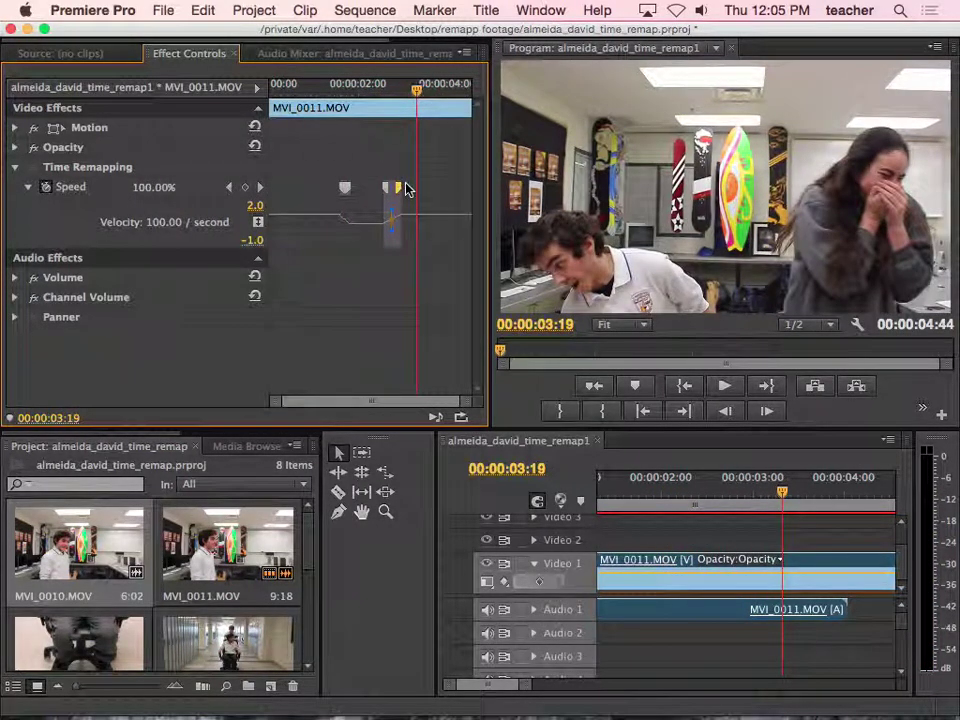
key(super+s)
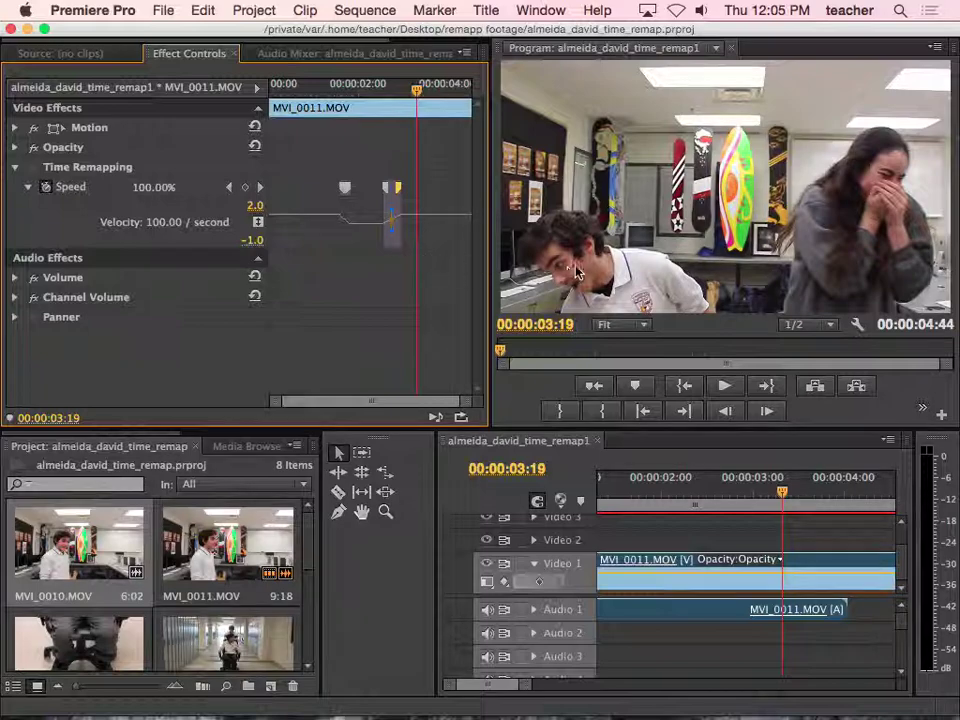
Step: Zoom the timeline out to show the whole MVI_0011 clip ending at 00:00:04:44, then reveal the Dock
drag(525, 692, 553, 692)
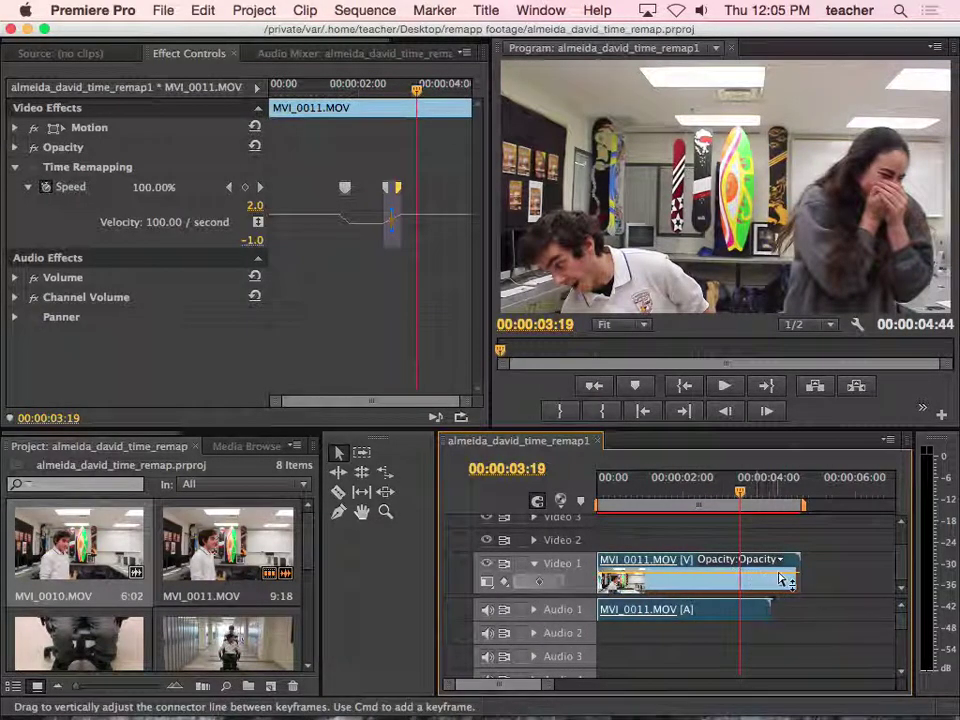
mouse_move(741, 495)
mouse_down()
mouse_move(673, 510)
mouse_move(741, 503)
mouse_up()
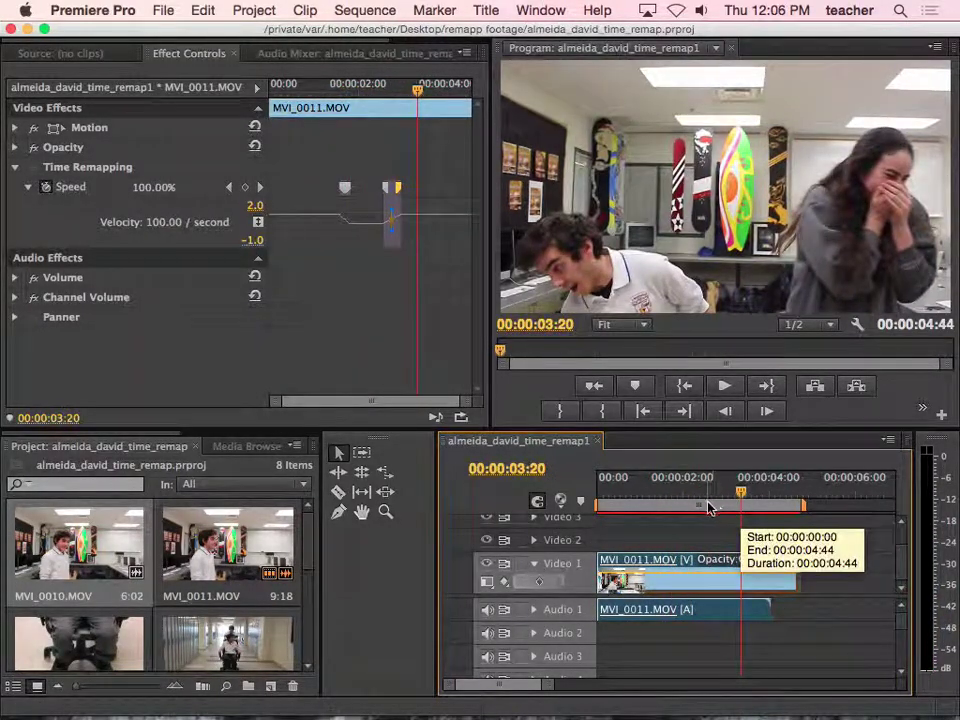
mouse_move(620, 708)
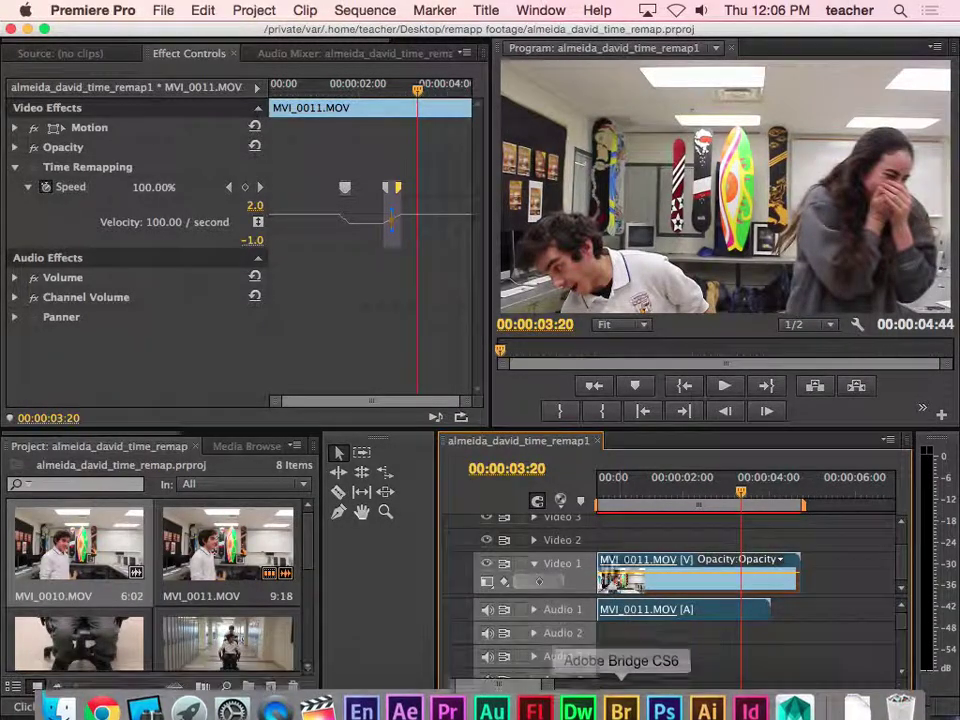